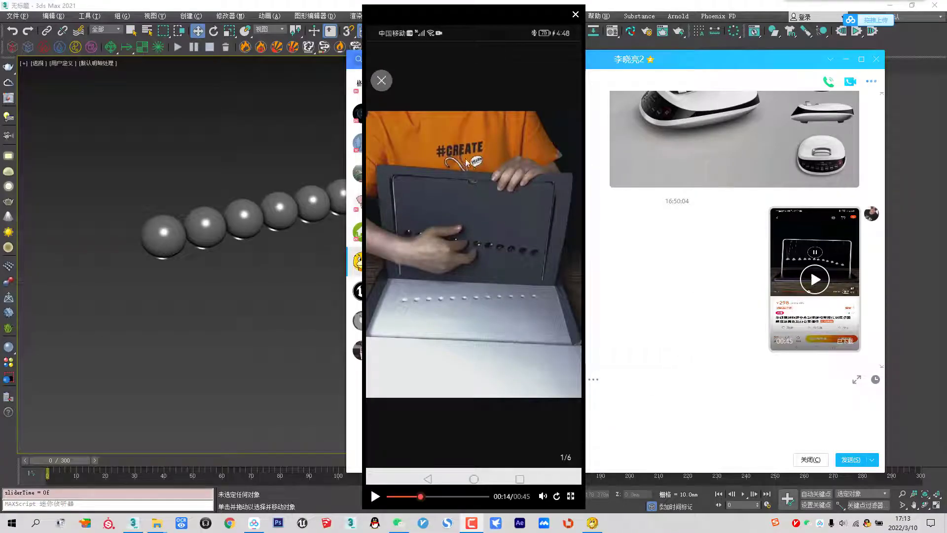
# In WeChat, move the video viewer aside, scroll up the chat, and play the pendulum-ball reference video
pyautogui.click(398, 523)
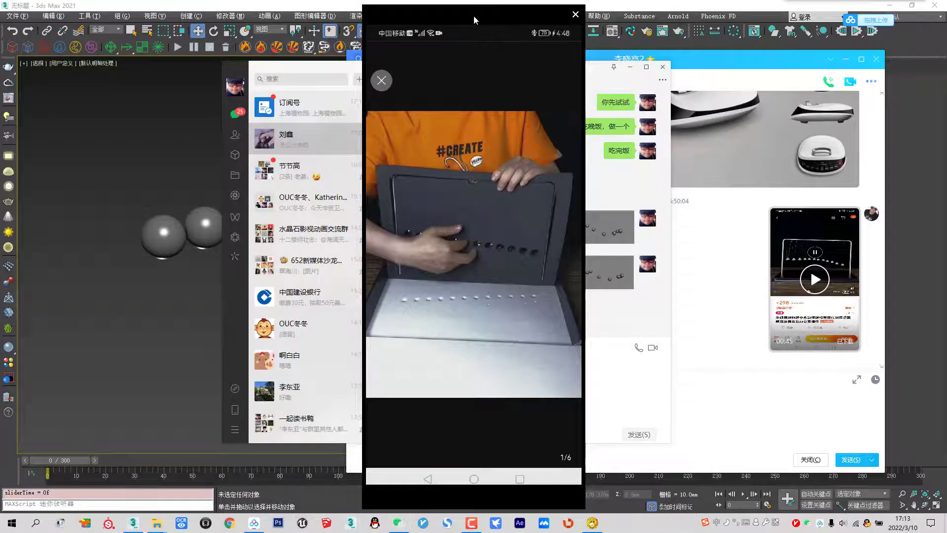
pyautogui.moveTo(506, 27); pyautogui.dragTo(260, 48)
pyautogui.scroll(5, 573, 173)
pyautogui.scroll(5, 590, 212)
pyautogui.scroll(5, 543, 188)
pyautogui.scroll(3, 486, 139)
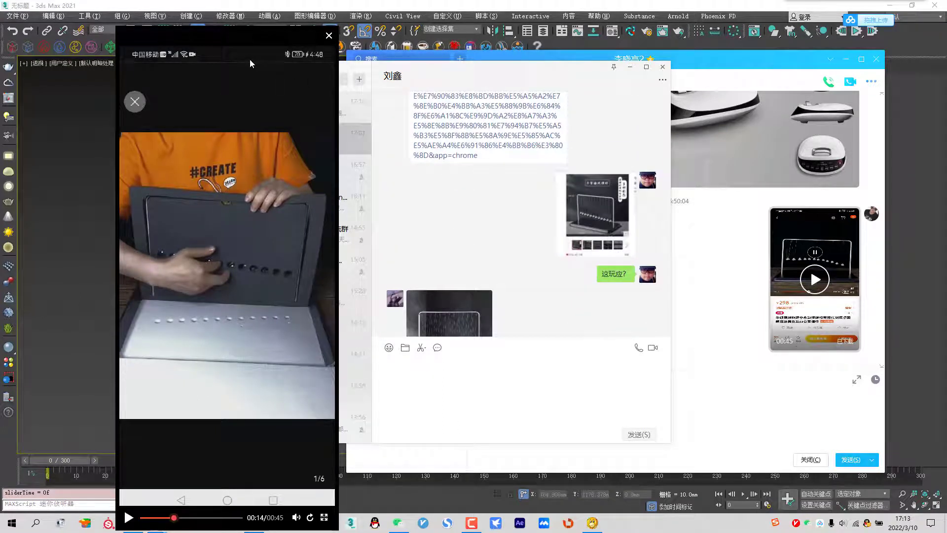
pyautogui.click(129, 518)
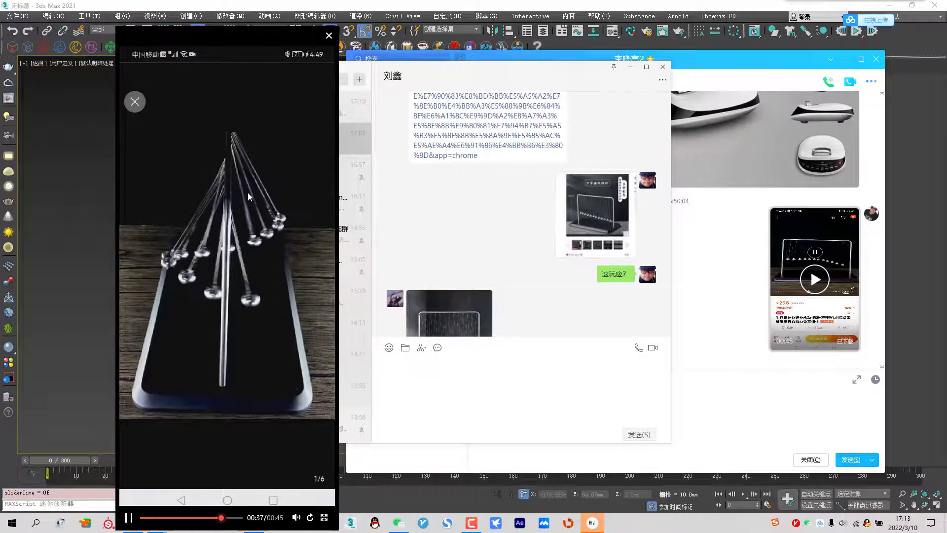
# Close the WeChat viewer, orbit the Perspective view, and play the seven-sphere chain animation
pyautogui.click(327, 37)
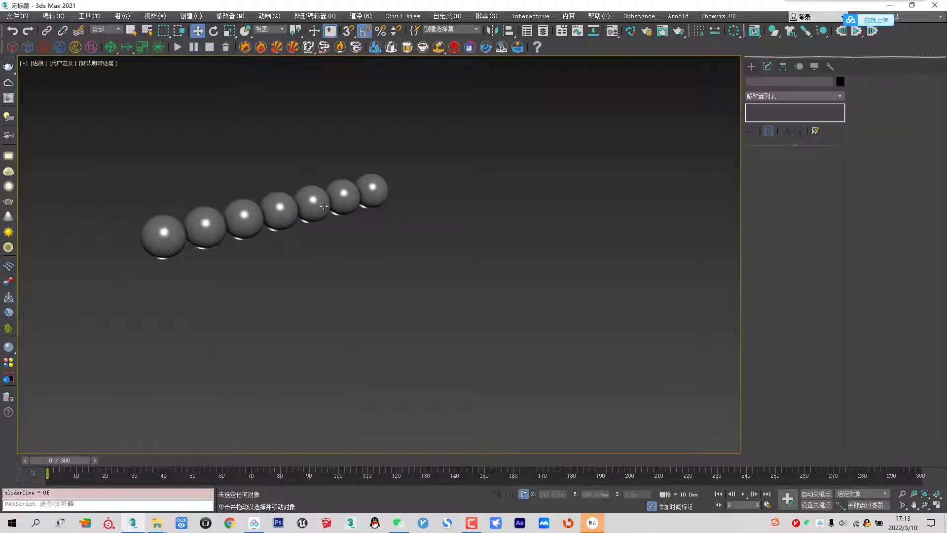
pyautogui.keyDown('alt'); pyautogui.moveTo(400, 239); pyautogui.dragTo(383, 248, button='middle'); pyautogui.keyUp('alt')
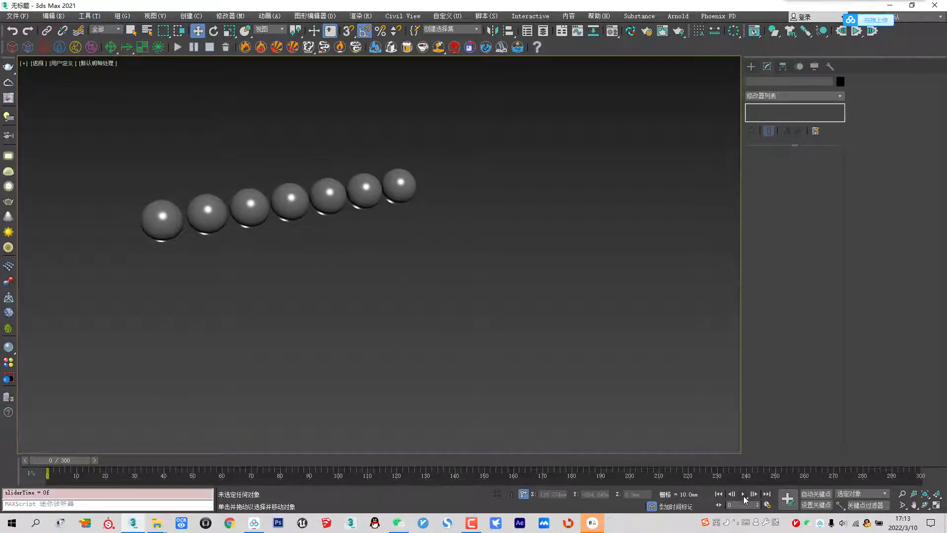
pyautogui.click(744, 495)
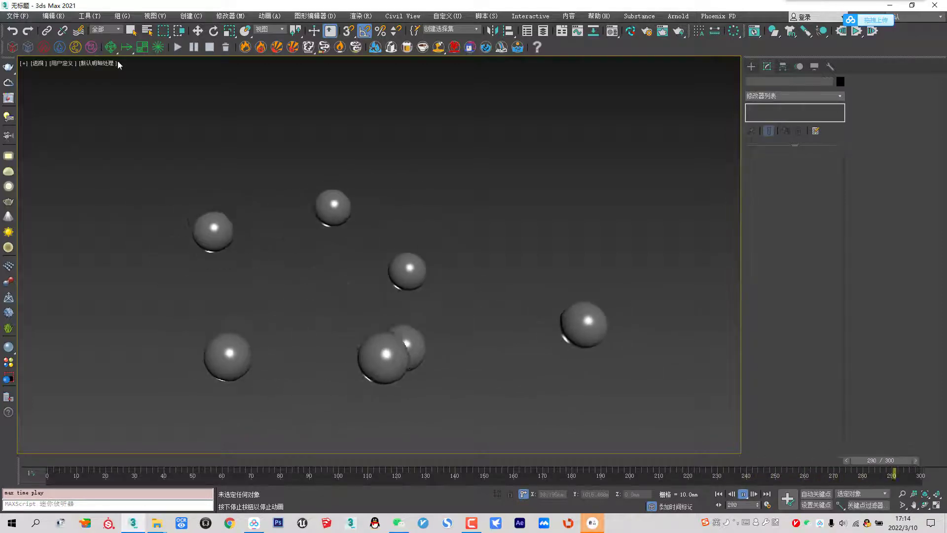
# Reset the scene without saving and maximize the Top viewport
pyautogui.click(17, 16)
pyautogui.click(20, 40)
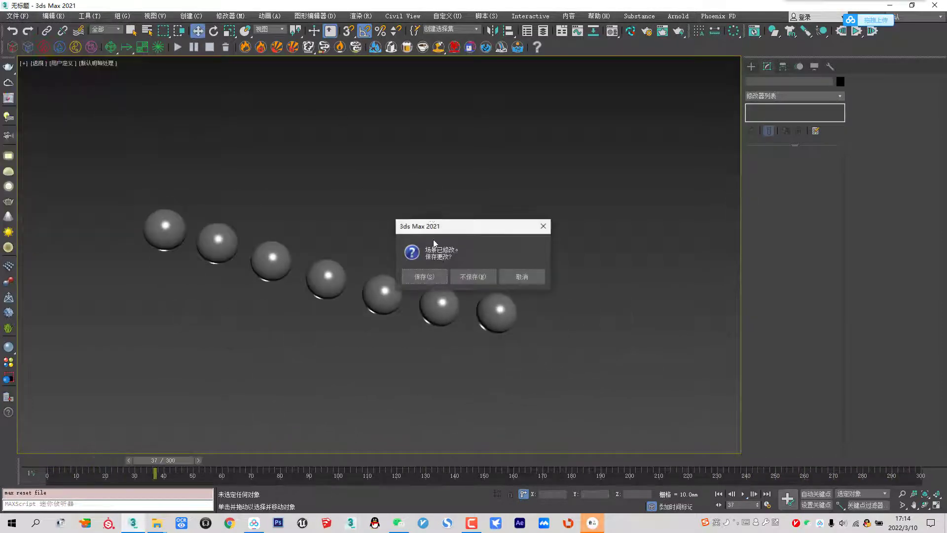
pyautogui.click(472, 276)
pyautogui.click(444, 274)
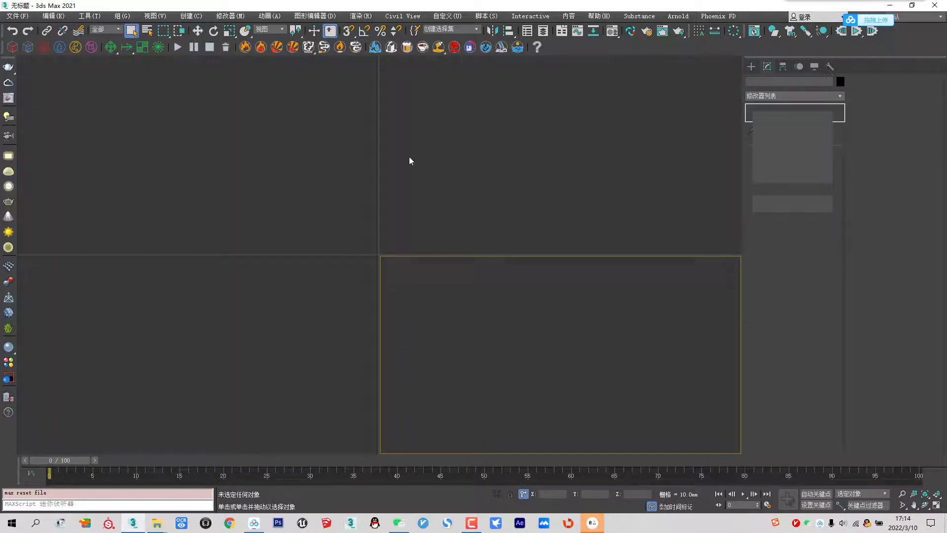
pyautogui.hotkey('alt', 'w')
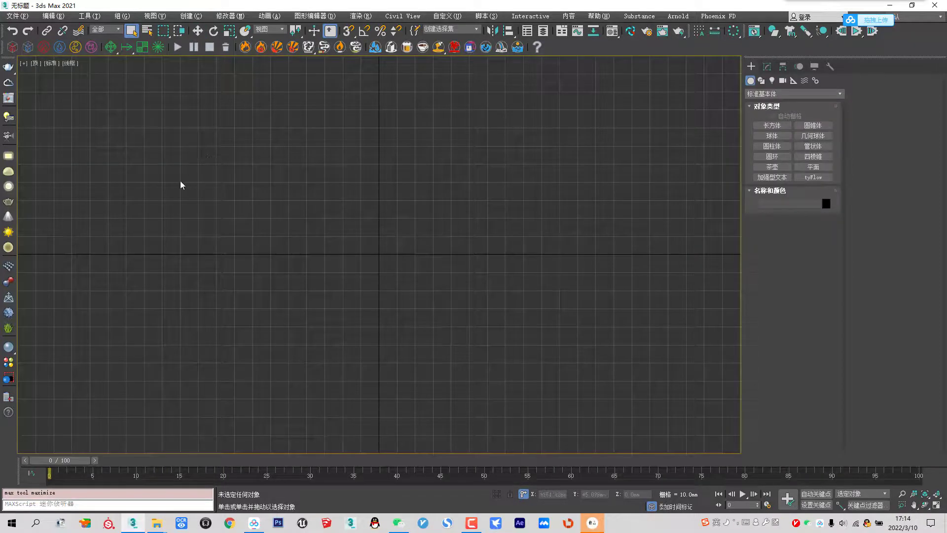
# Draw Sphere001 centred in the Top view and switch to the Move tool
pyautogui.click(772, 136)
pyautogui.moveTo(381, 254); pyautogui.dragTo(433, 294)
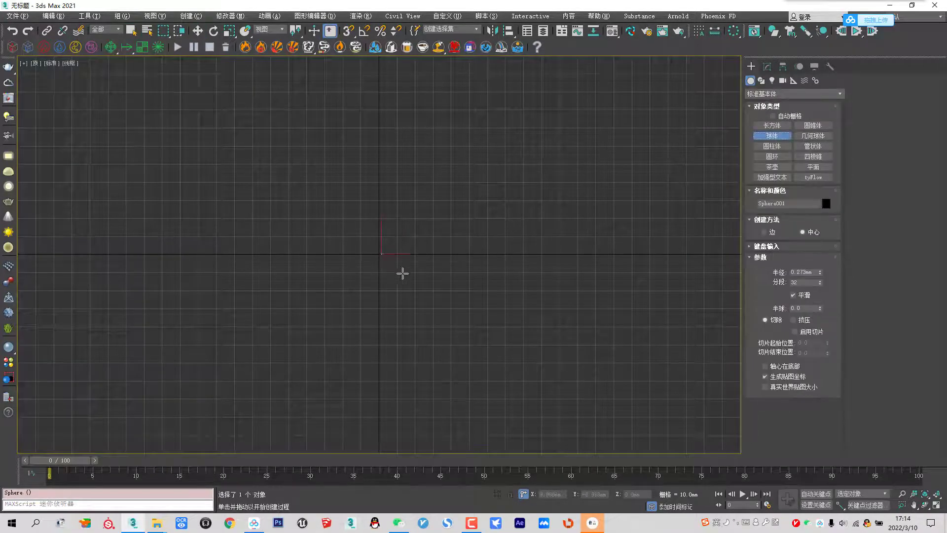
pyautogui.rightClick(425, 272)
pyautogui.scroll(3, 391, 275)
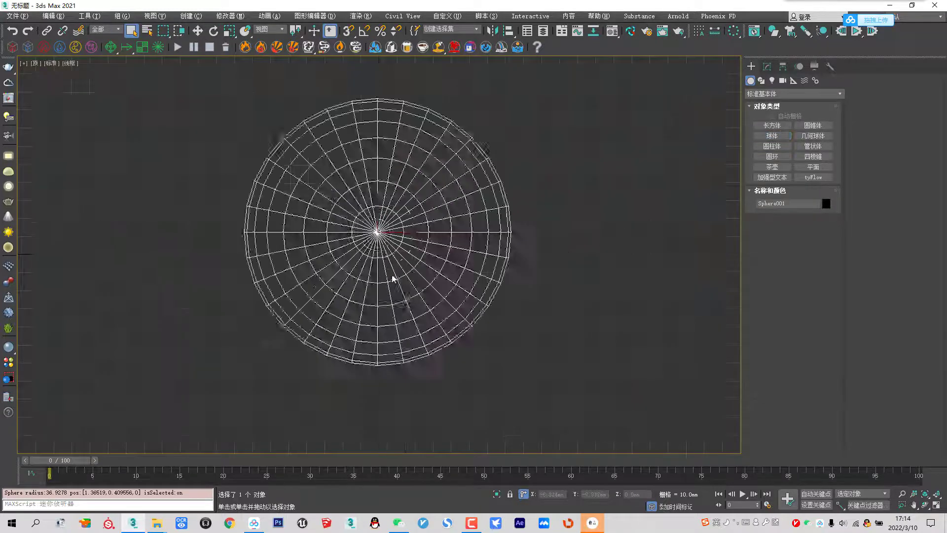
pyautogui.scroll(4, 394, 266)
pyautogui.rightClick(373, 173)
pyautogui.click(404, 180)
pyautogui.scroll(4, 535, 142)
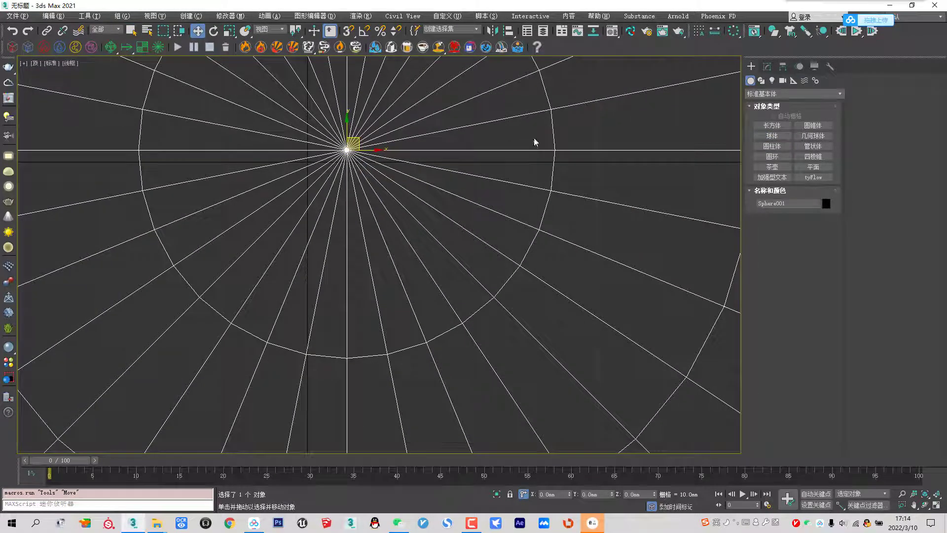
# Convert Sphere001 to Editable Poly from the Modify panel
pyautogui.click(767, 67)
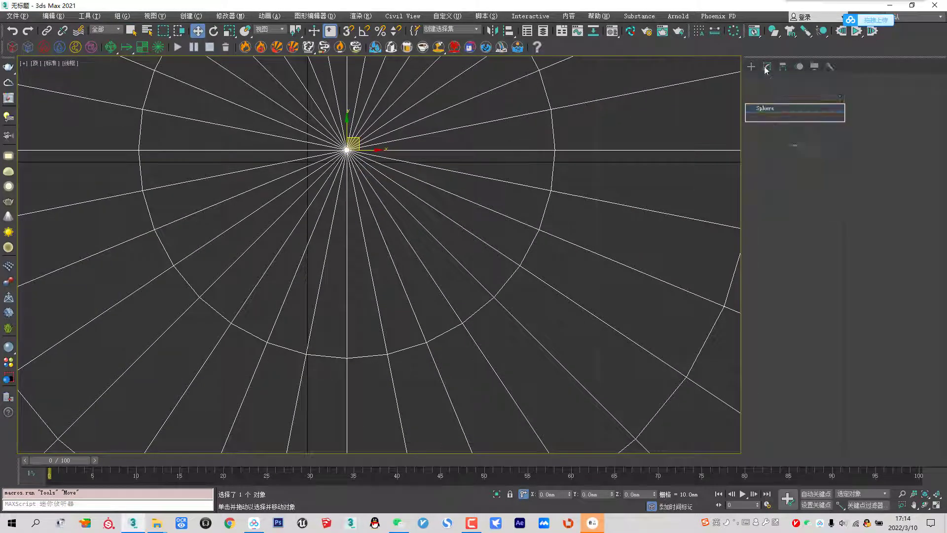
pyautogui.rightClick(492, 157)
pyautogui.click(630, 248)
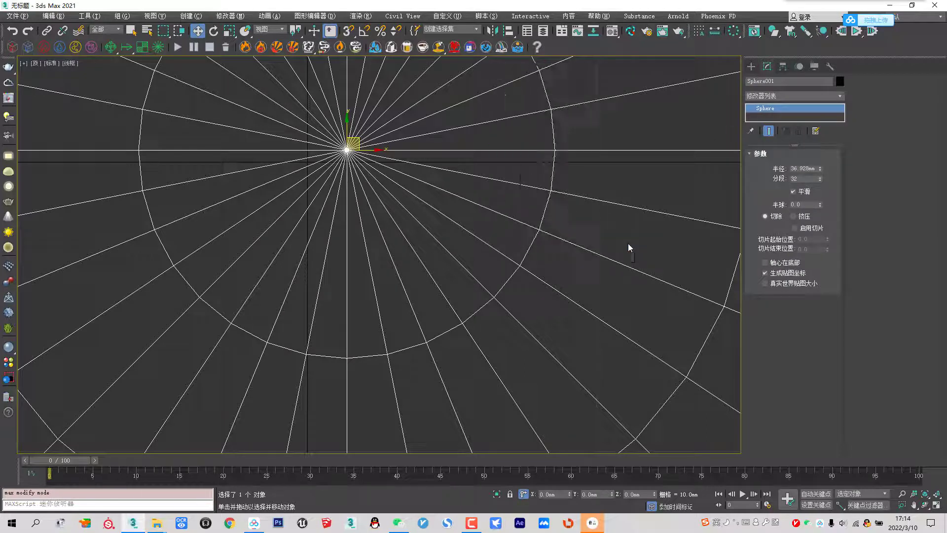
# In Vertex mode, select only the sphere's top pole vertex
pyautogui.click(767, 166)
pyautogui.moveTo(315, 131); pyautogui.dragTo(370, 190)
pyautogui.scroll(-3, 370, 190)
pyautogui.scroll(-3, 345, 217)
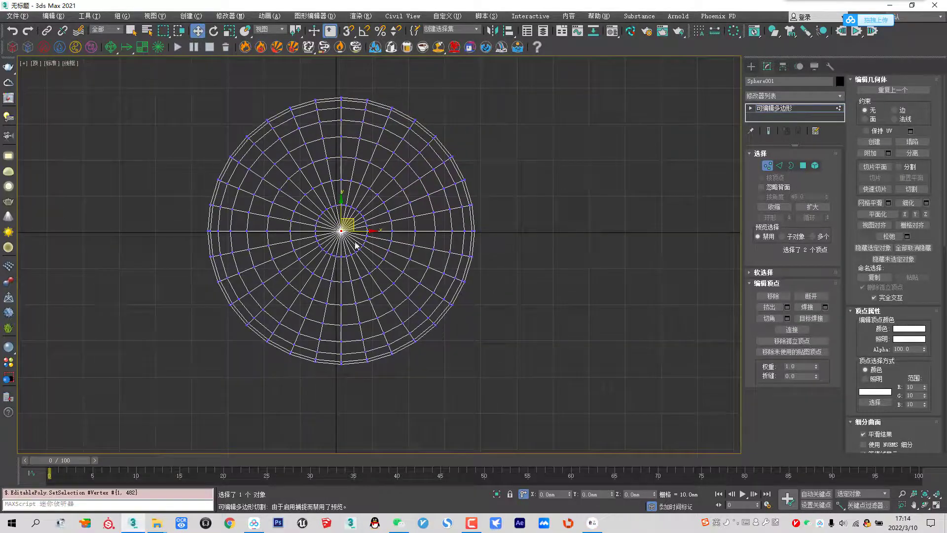
pyautogui.scroll(1, 360, 249)
pyautogui.scroll(3, 360, 249)
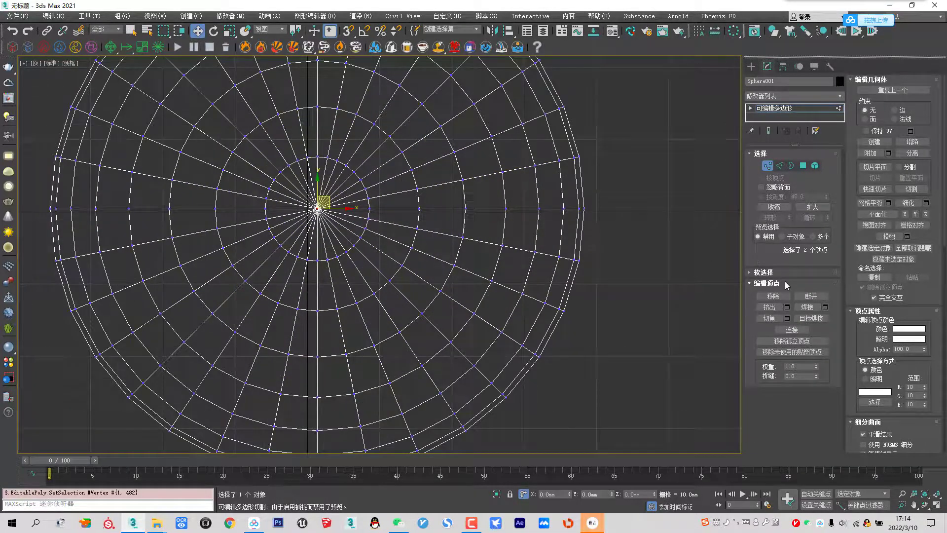
pyautogui.click(324, 229)
pyautogui.click(317, 210)
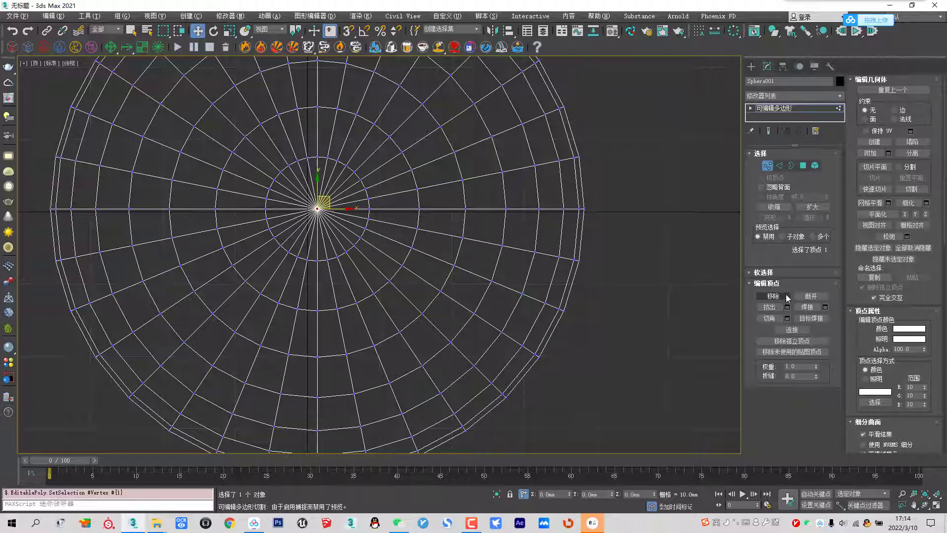
# Chamfer the pole vertex by 1.0mm into a small round cap
pyautogui.click(788, 319)
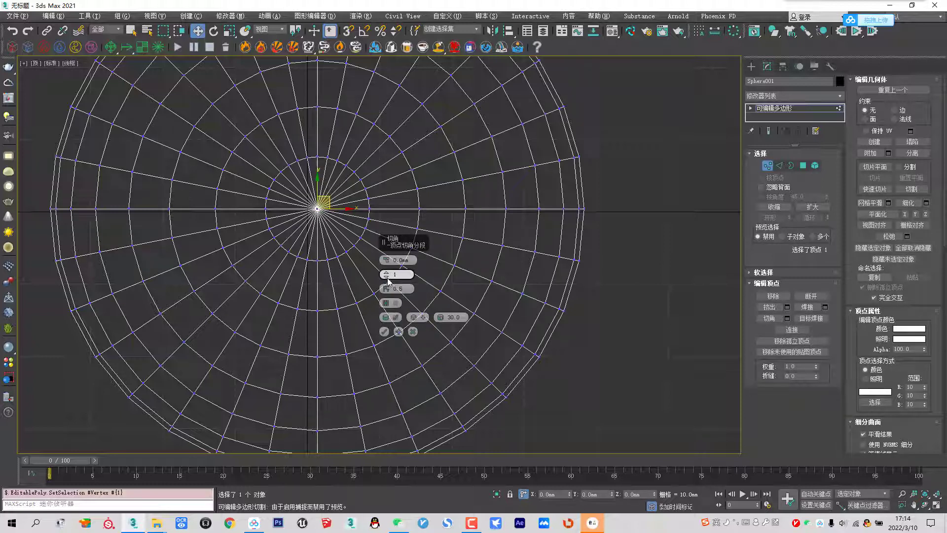
pyautogui.moveTo(386, 260); pyautogui.dragTo(305, 201)
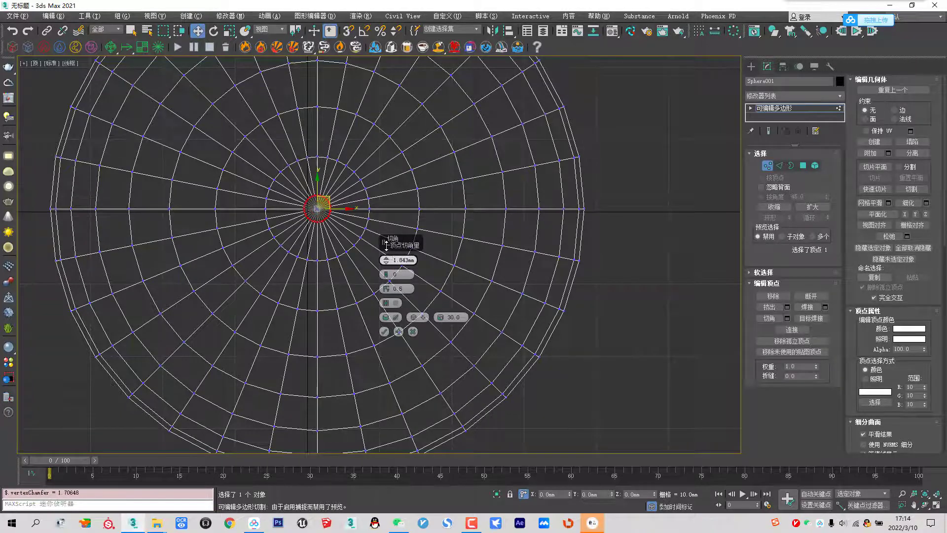
pyautogui.scroll(2, 305, 200)
pyautogui.scroll(3, 305, 201)
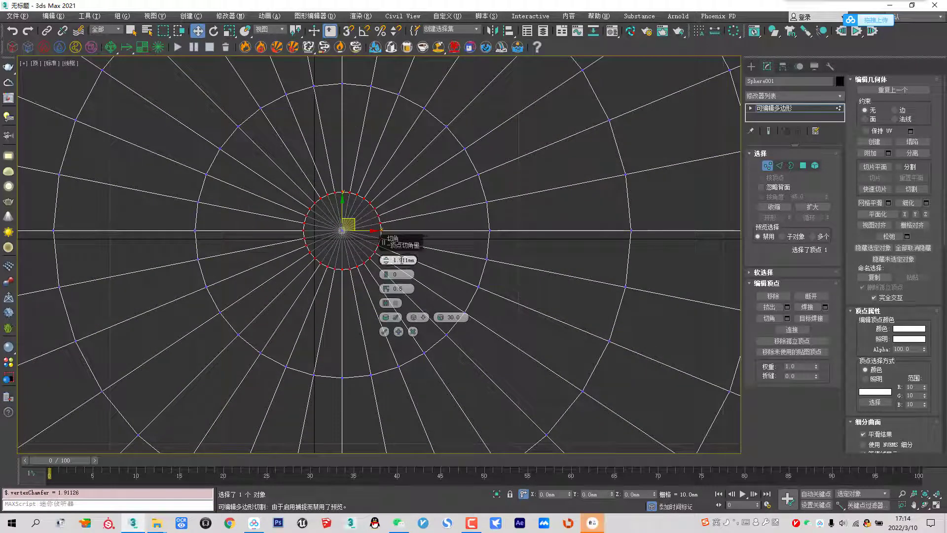
pyautogui.write('1')
pyautogui.press('Return')
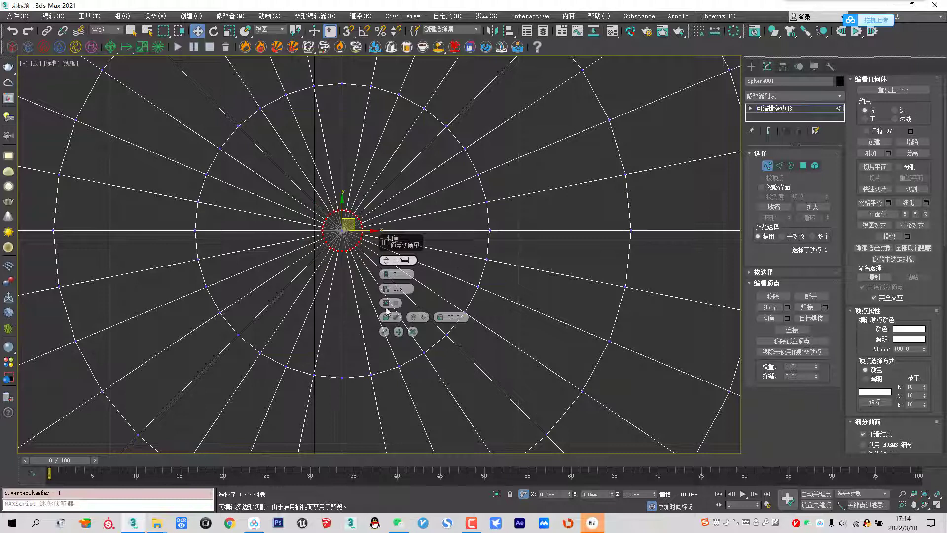
pyautogui.click(384, 332)
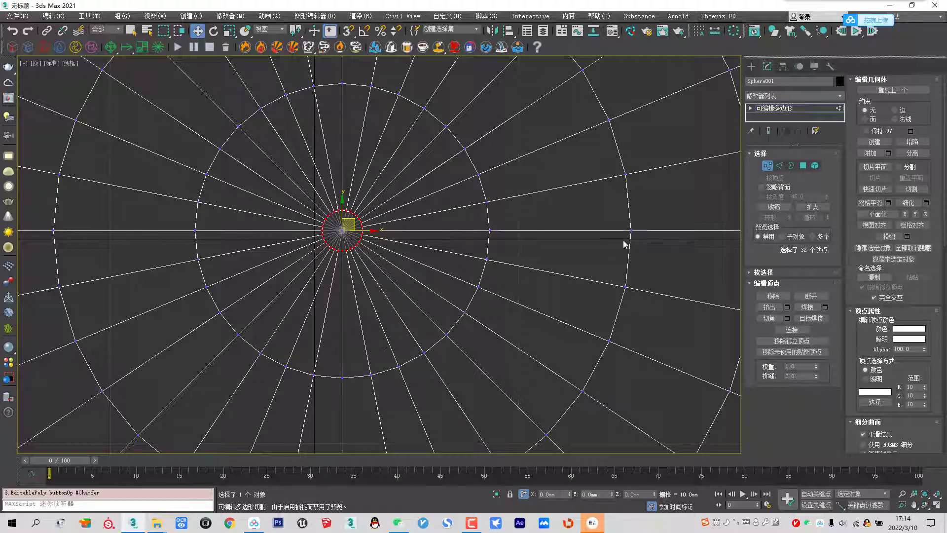
# Switch to Polygon mode and frame the sphere in the Front view
pyautogui.click(803, 165)
pyautogui.hotkey('ctrl', 'a')
pyautogui.press('f')
pyautogui.scroll(-5, 381, 212)
pyautogui.scroll(3, 381, 213)
# Extrude the cap polygon upward about 259mm into a thin string
pyautogui.moveTo(435, 327); pyautogui.dragTo(528, 308, button='middle')
pyautogui.click(787, 306)
pyautogui.moveTo(387, 274); pyautogui.dragTo(393, 308)
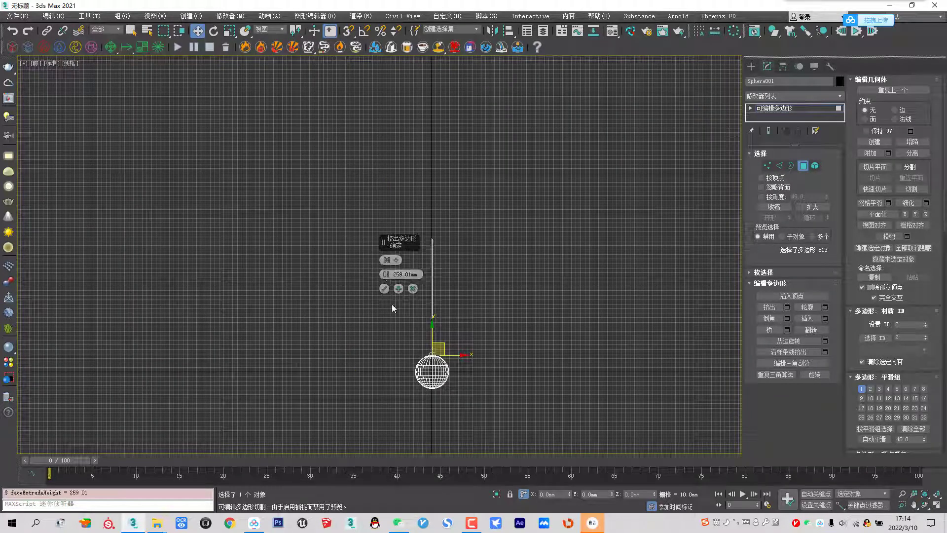
pyautogui.click(384, 289)
# Hide the grid, raise the string's top faces higher, and exit sub-object level
pyautogui.press('g')
pyautogui.moveTo(396, 301); pyautogui.dragTo(366, 203, button='middle')
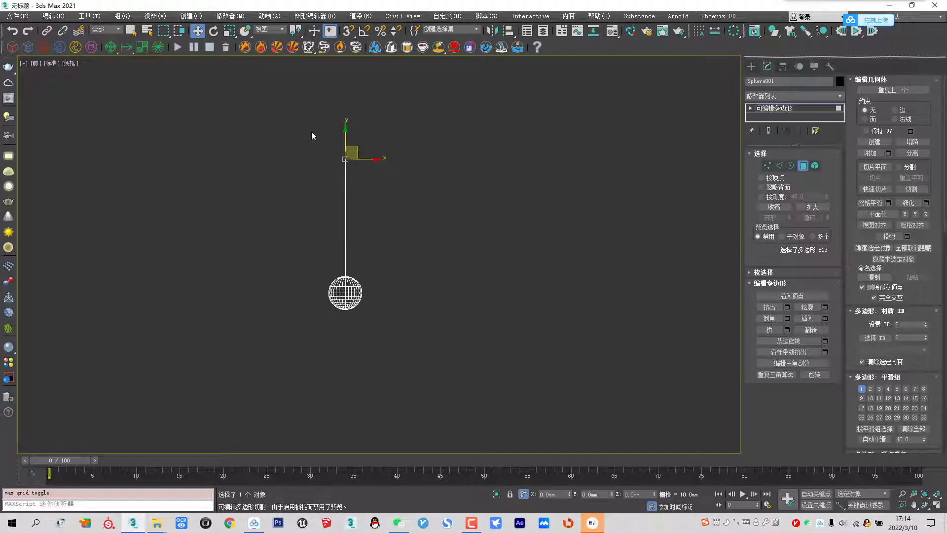
pyautogui.moveTo(345, 148); pyautogui.dragTo(342, 102)
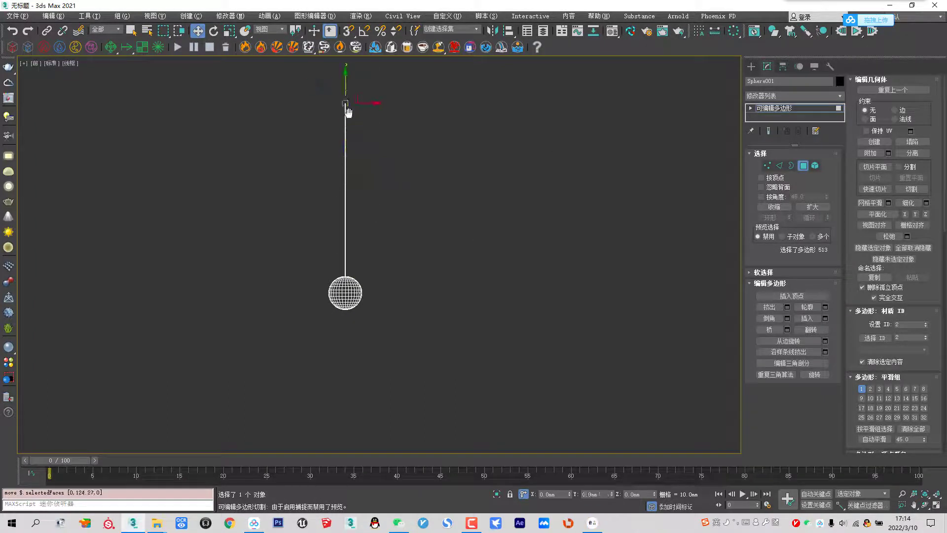
pyautogui.moveTo(349, 110); pyautogui.dragTo(353, 182, button='middle')
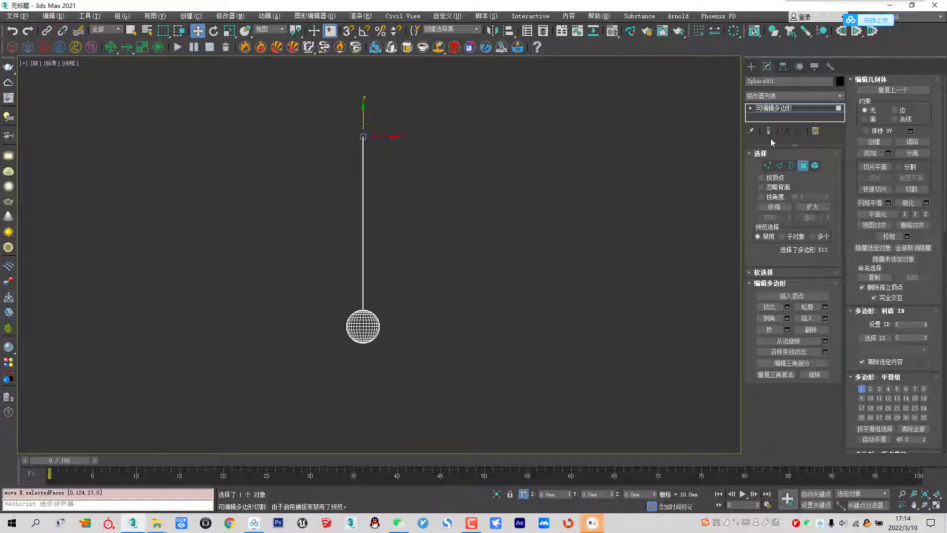
pyautogui.click(810, 166)
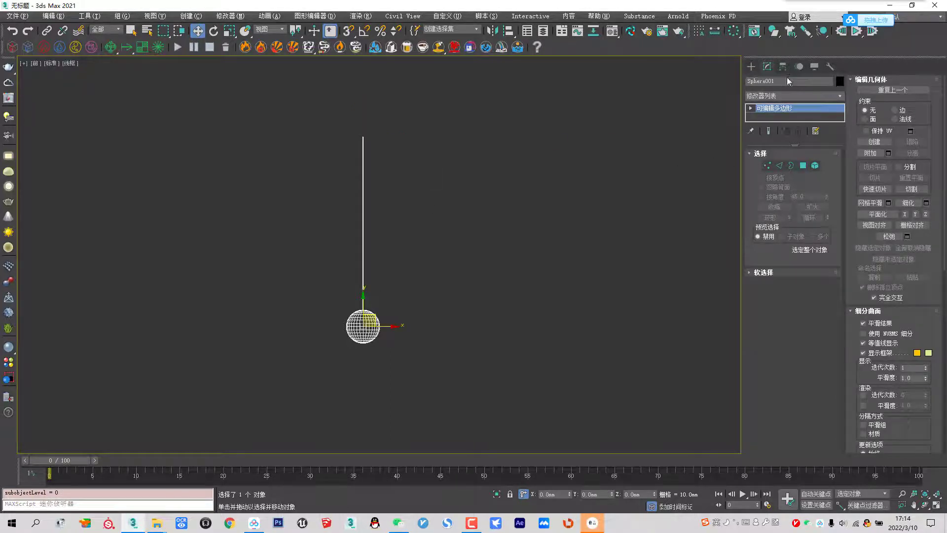
# Snap Sphere001's pivot up to the top of the string using Affect Pivot Only
pyautogui.click(782, 66)
pyautogui.click(792, 134)
pyautogui.press('s')
pyautogui.moveTo(363, 294); pyautogui.dragTo(364, 138)
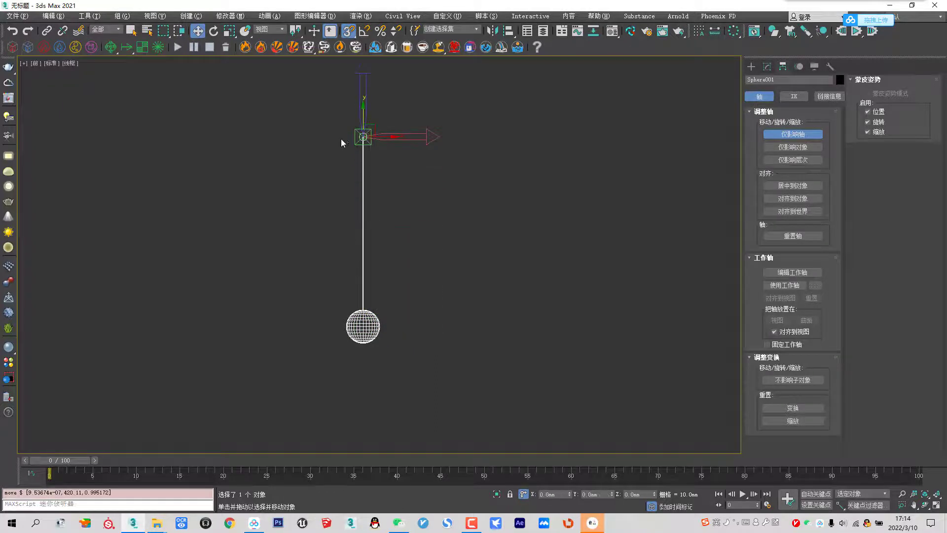
pyautogui.scroll(10, 348, 141)
pyautogui.scroll(5, 651, 146)
pyautogui.click(792, 135)
pyautogui.scroll(-2, 385, 170)
pyautogui.scroll(-5, 429, 230)
pyautogui.scroll(-2, 413, 338)
pyautogui.moveTo(413, 338); pyautogui.dragTo(372, 238, button='middle')
pyautogui.scroll(4, 367, 243)
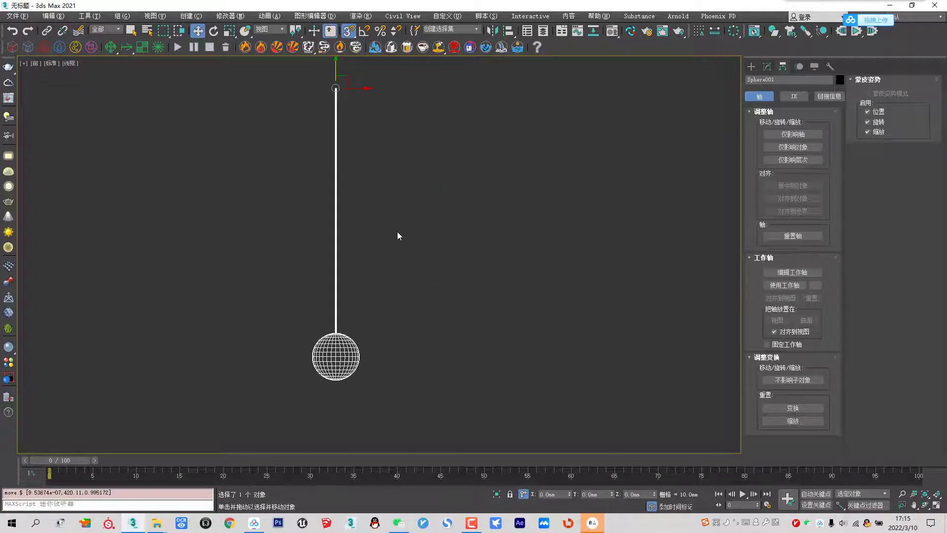
# Assign material 01-Default to the pendulum and Shift-drag a copy to the right
pyautogui.press('m')
pyautogui.click(580, 197)
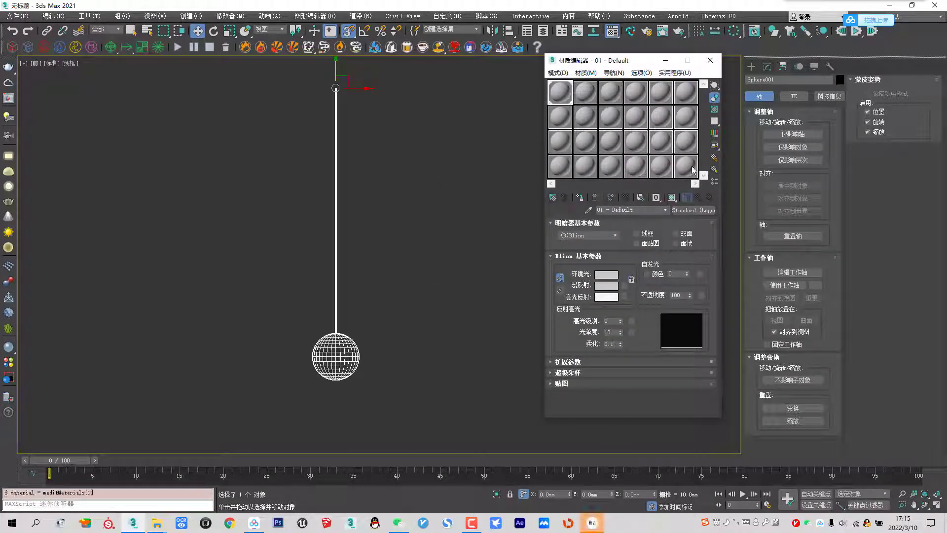
pyautogui.click(711, 60)
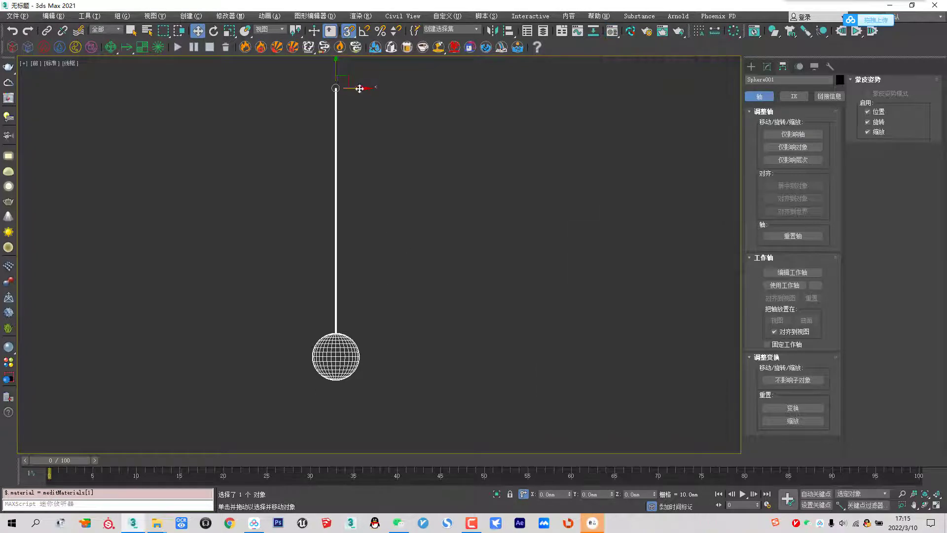
pyautogui.keyDown('shift'); pyautogui.moveTo(360, 88); pyautogui.dragTo(414, 89); pyautogui.keyUp('shift')
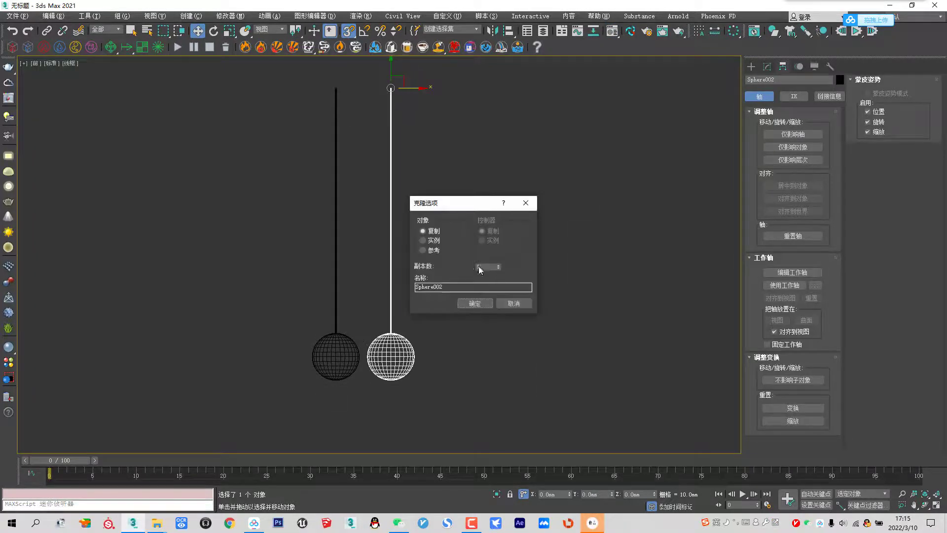
# Set the copy count in Clone Options to produce a row of ten pendulums
pyautogui.click(488, 266)
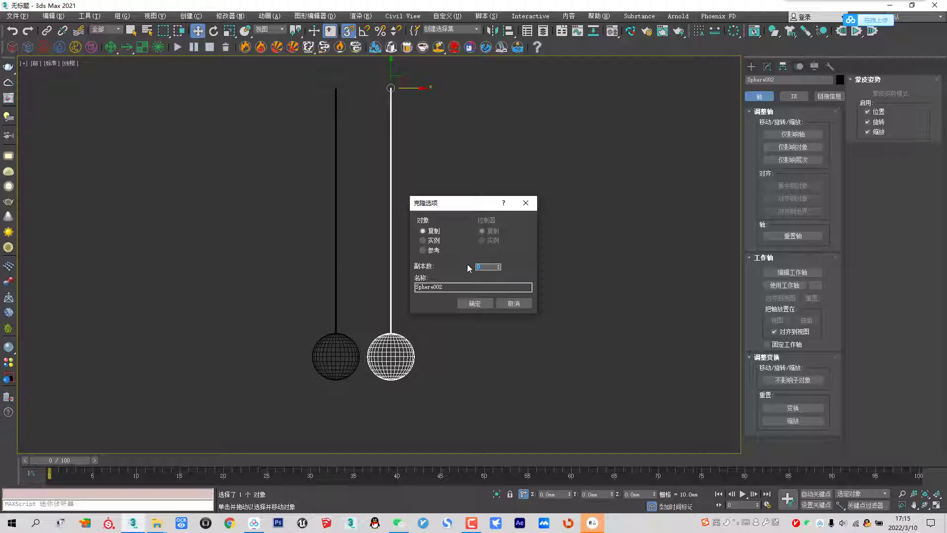
pyautogui.click(486, 303)
pyautogui.scroll(-5, 461, 306)
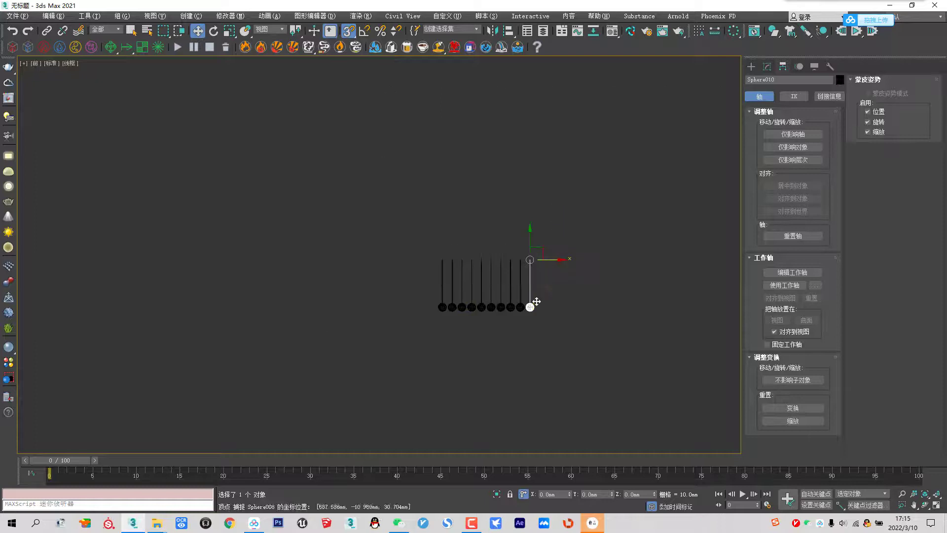
pyautogui.press('s')
pyautogui.moveTo(308, 340); pyautogui.dragTo(156, 306)
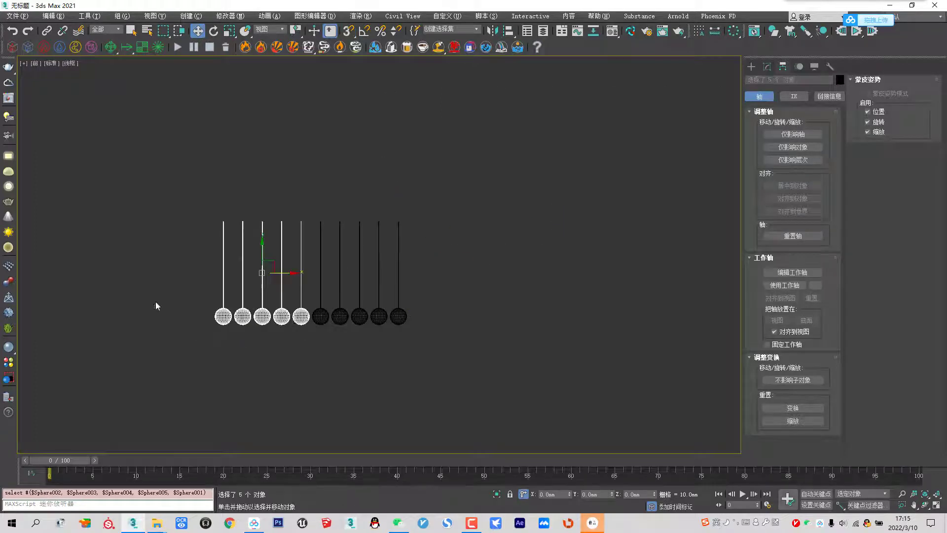
pyautogui.hotkey('ctrl', 'a')
pyautogui.click(434, 284)
# Reframe the row and select the second pendulum in the Modify panel
pyautogui.moveTo(291, 269); pyautogui.dragTo(461, 269, button='middle')
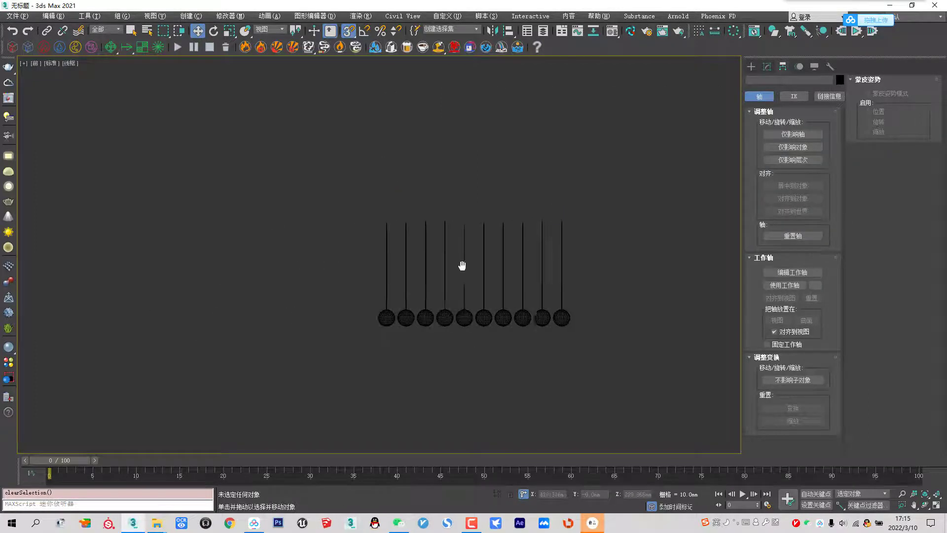
pyautogui.scroll(2, 408, 309)
pyautogui.press('s')
pyautogui.press('s')
pyautogui.click(392, 203)
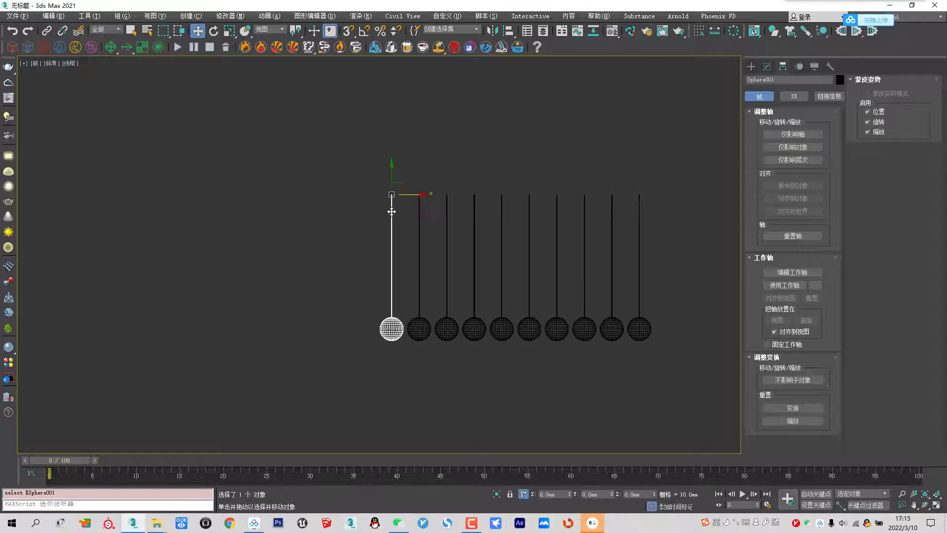
pyautogui.moveTo(437, 257); pyautogui.dragTo(343, 200, button='middle')
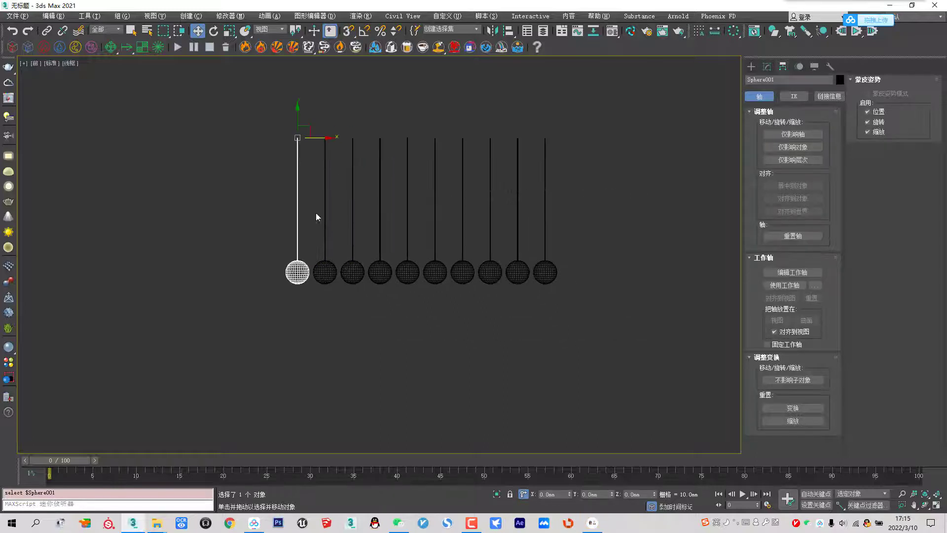
pyautogui.click(332, 274)
pyautogui.click(768, 67)
# Lower the second pendulum's sphere faces by a 5-unit Y offset
pyautogui.click(800, 166)
pyautogui.moveTo(269, 194); pyautogui.dragTo(395, 316)
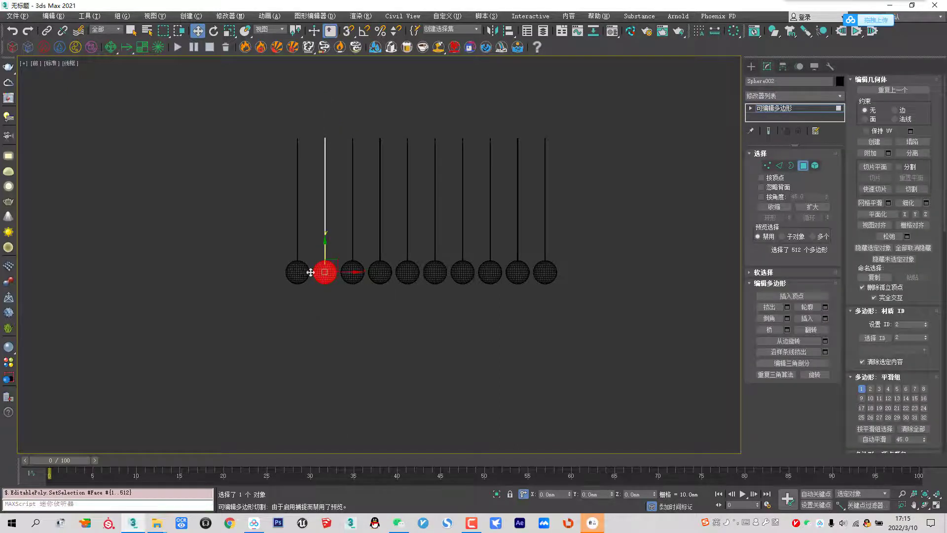
pyautogui.scroll(3, 349, 310)
pyautogui.moveTo(350, 295); pyautogui.dragTo(355, 320, button='middle')
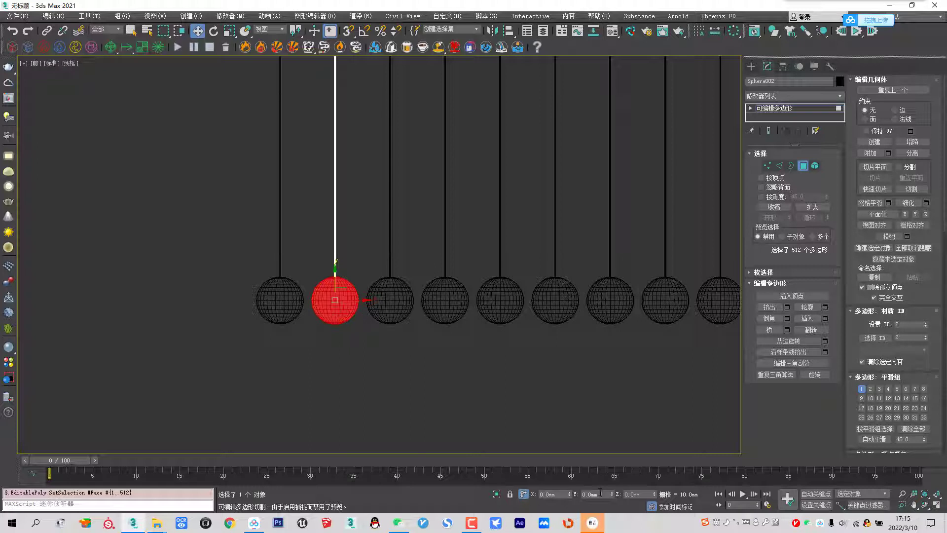
pyautogui.press('Return')
pyautogui.write('5')
pyautogui.press('Return')
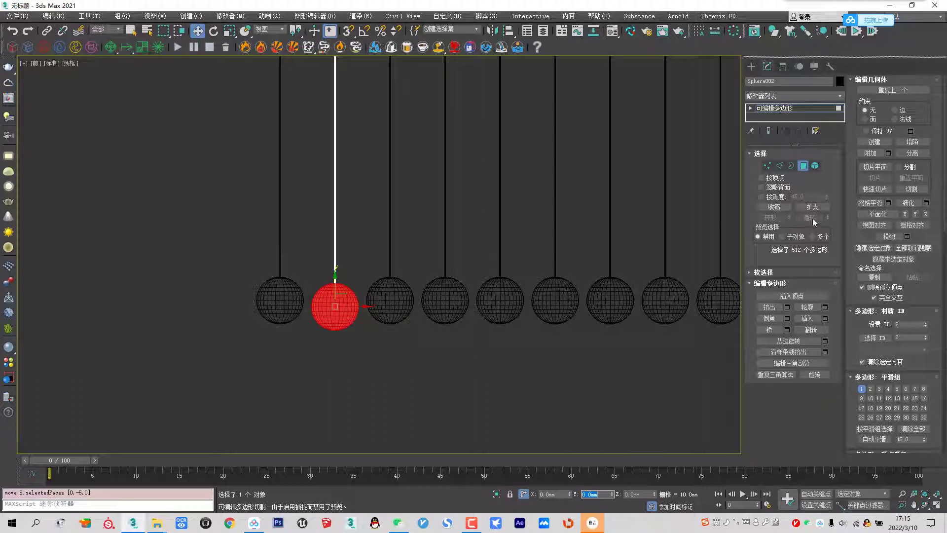
pyautogui.click(803, 166)
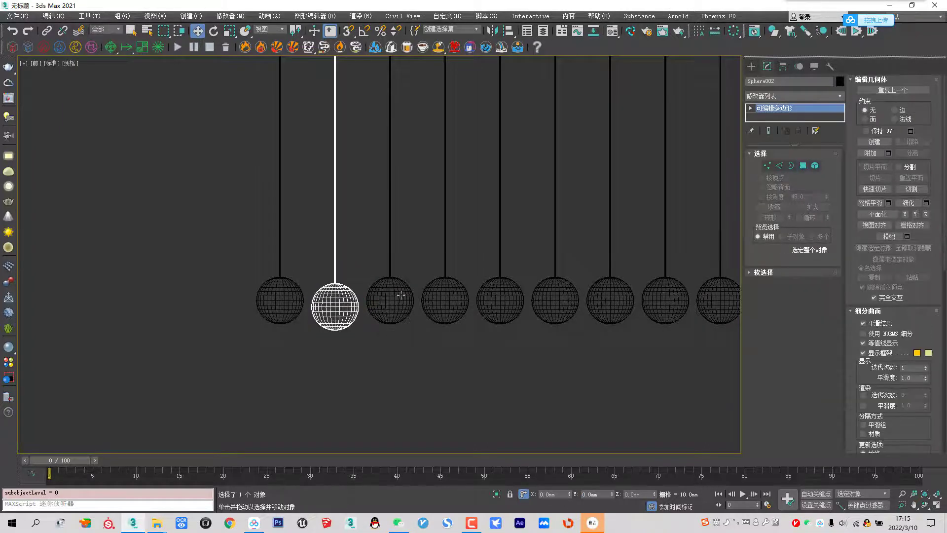
# Lower the third pendulum's sphere faces by 20 units
pyautogui.click(390, 300)
pyautogui.click(804, 167)
pyautogui.moveTo(286, 206); pyautogui.dragTo(475, 327)
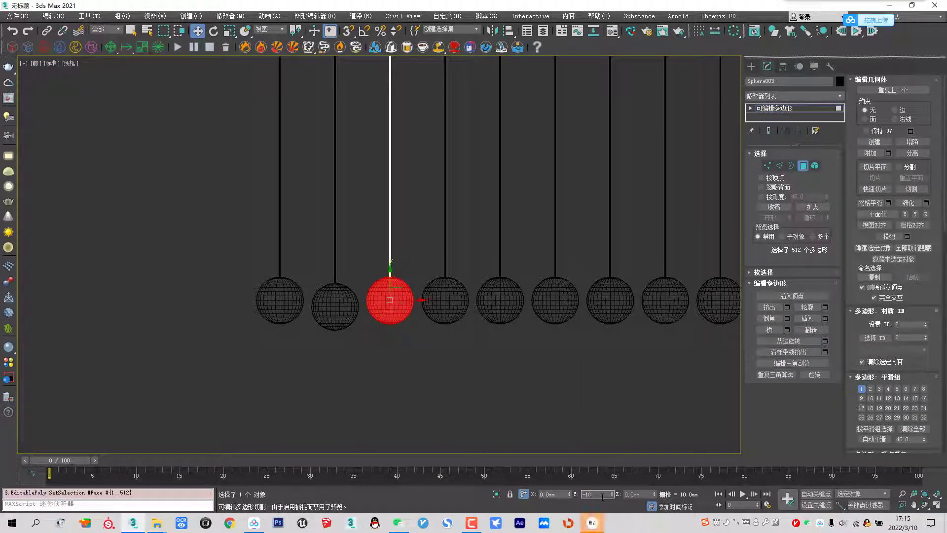
pyautogui.press('Return')
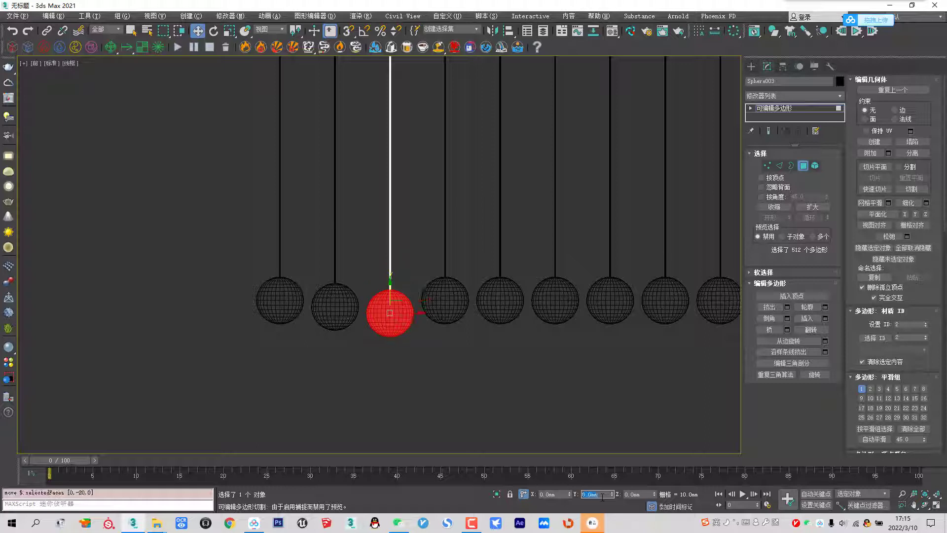
pyautogui.click(803, 167)
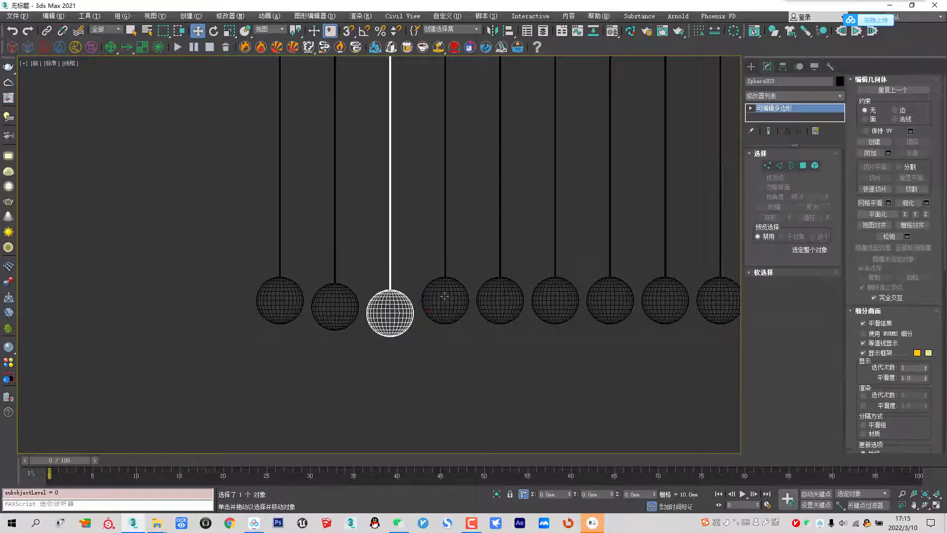
# Lower the fourth pendulum's sphere faces by 30 units and reframe the row
pyautogui.click(464, 291)
pyautogui.click(803, 167)
pyautogui.hotkey('ctrl', 'a')
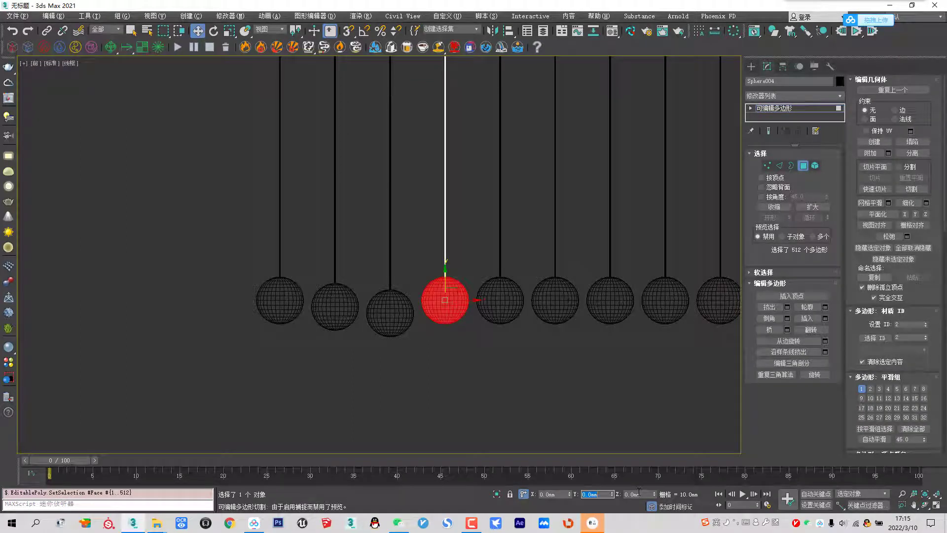
pyautogui.press('Return')
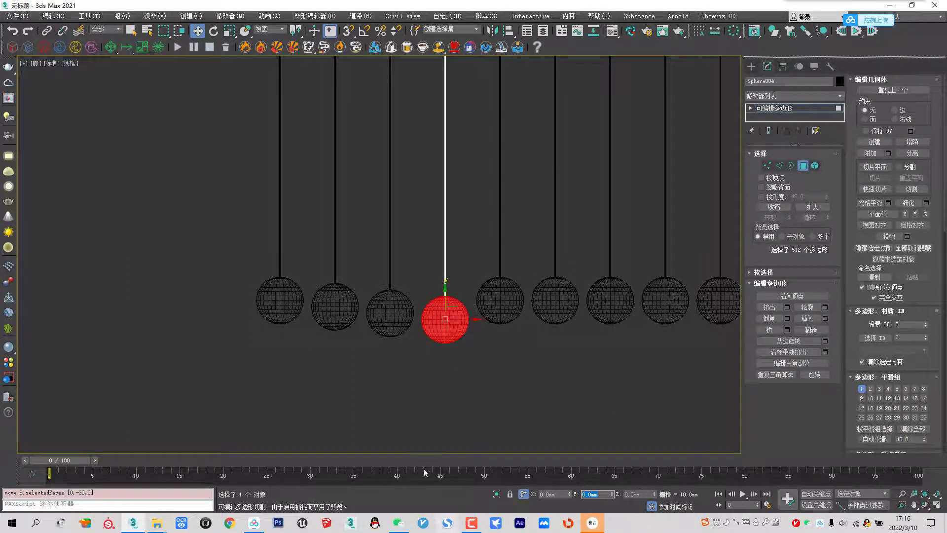
pyautogui.moveTo(447, 318); pyautogui.dragTo(271, 318, button='middle')
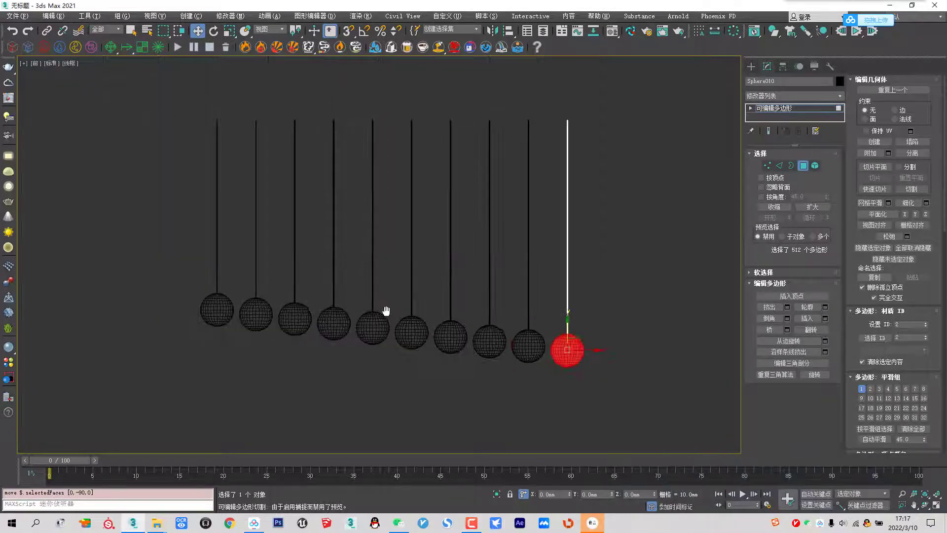
pyautogui.scroll(-2, 414, 283)
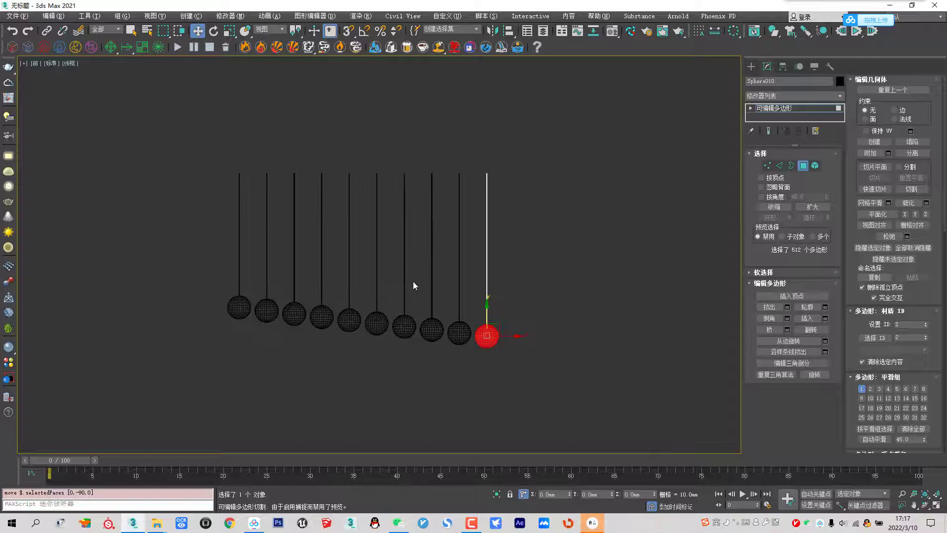
pyautogui.scroll(4, 402, 285)
pyautogui.scroll(-3, 466, 302)
pyautogui.moveTo(465, 302); pyautogui.dragTo(453, 301, button='middle')
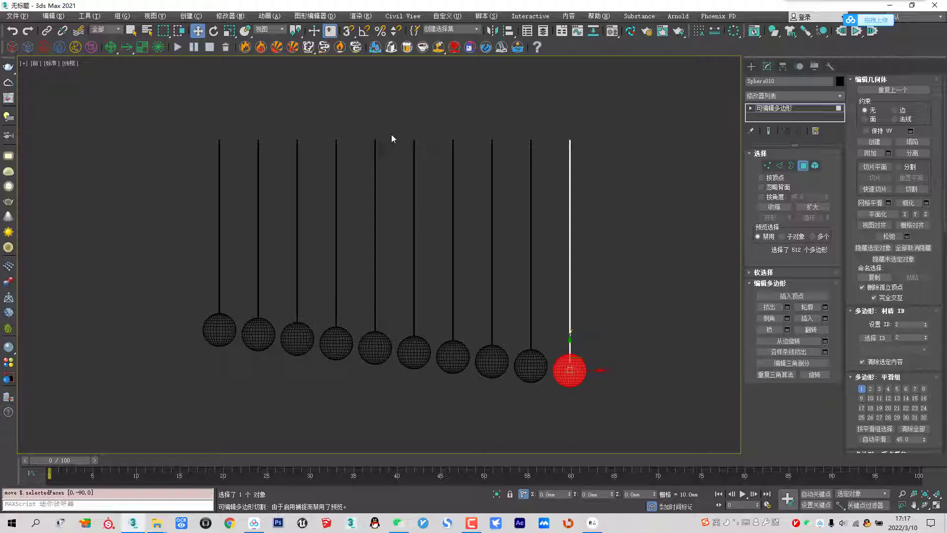
# Return to object level, select the ten pendulums, and view them in Perspective
pyautogui.click(803, 166)
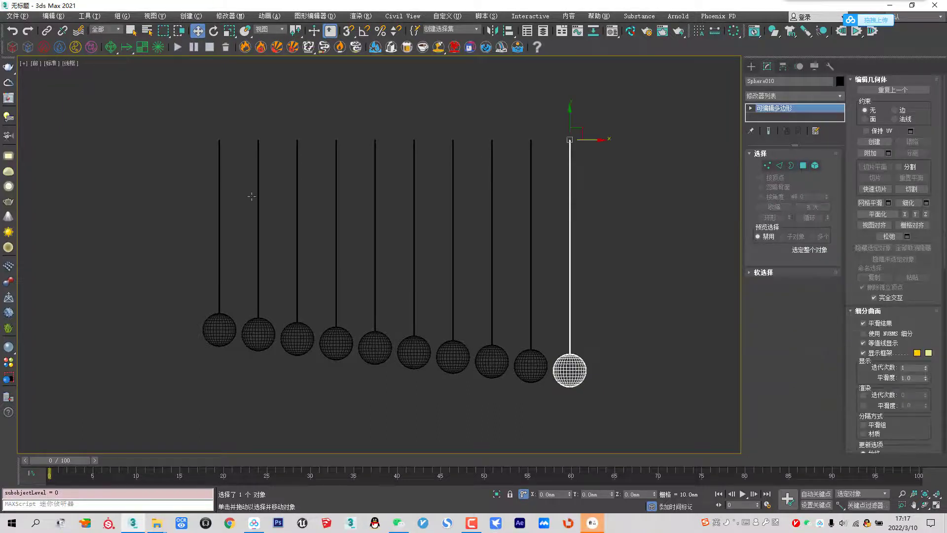
pyautogui.moveTo(20, 192); pyautogui.dragTo(39, 211)
pyautogui.click(669, 233)
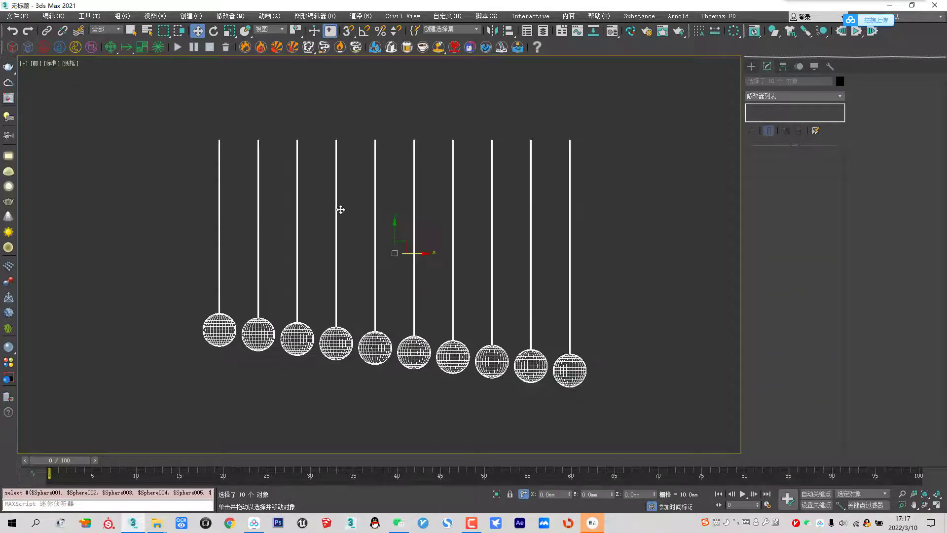
pyautogui.press('p')
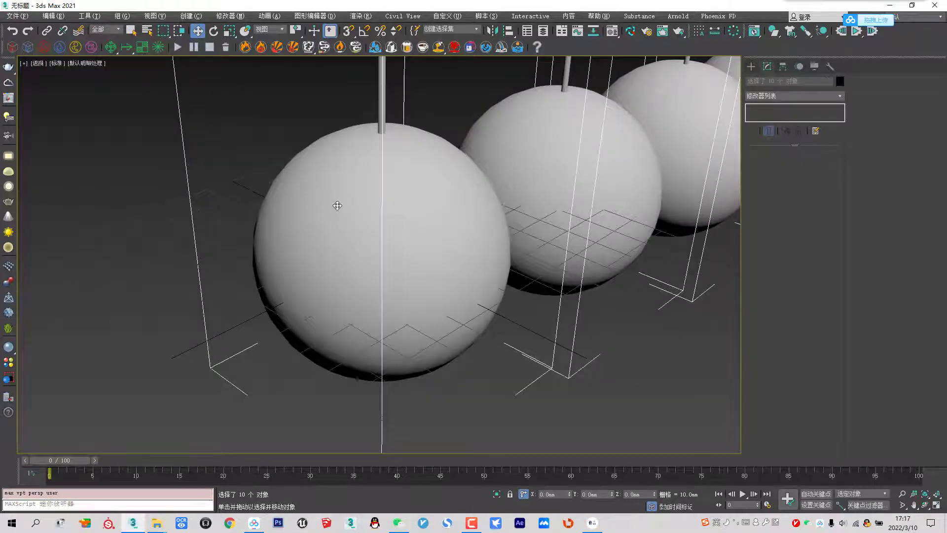
pyautogui.press('j')
pyautogui.press('z')
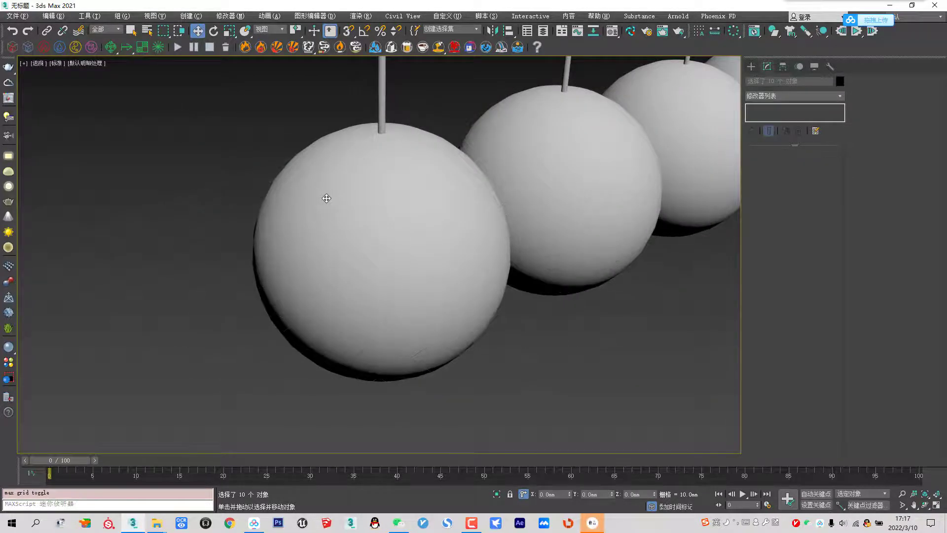
pyautogui.moveTo(358, 191)
pyautogui.keyDown('alt'); pyautogui.mouseDown(button='middle')
pyautogui.moveTo(422, 197)
pyautogui.moveTo(393, 210)
pyautogui.moveTo(387, 202)
pyautogui.mouseUp(button='middle'); pyautogui.keyUp('alt')
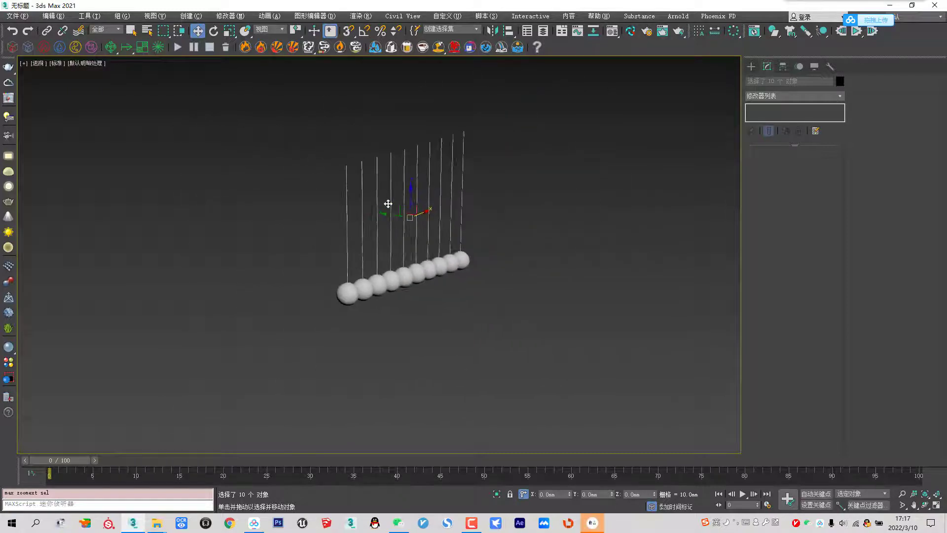
# Switch to the Left view, hide the grid, and reframe the pendulums
pyautogui.press('l')
pyautogui.scroll(-5, 396, 204)
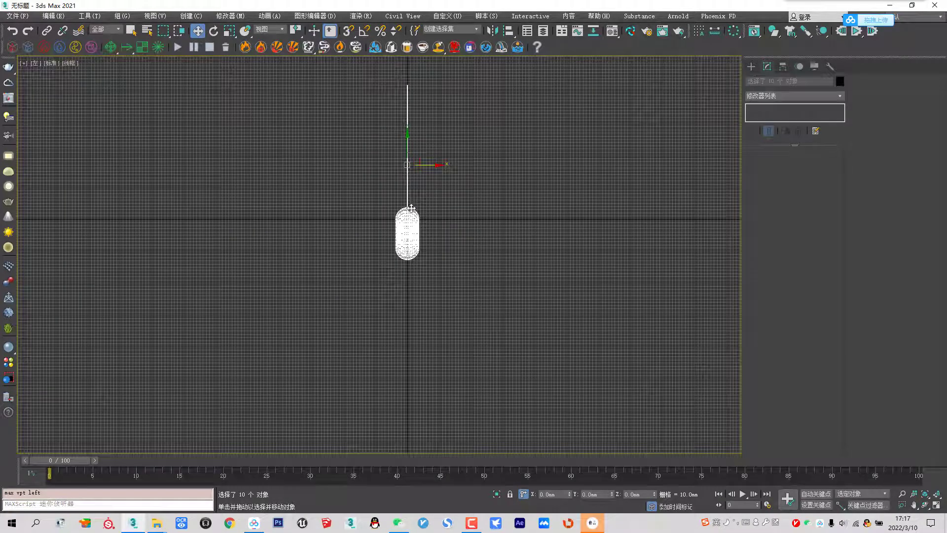
pyautogui.press('g')
pyautogui.moveTo(411, 207); pyautogui.dragTo(414, 261, button='middle')
pyautogui.rightClick(446, 219)
pyautogui.click(468, 235)
# Set Rotate with Use Transform Coordinate Center, enable Angle Snap, and turn on Auto Key
pyautogui.press('e')
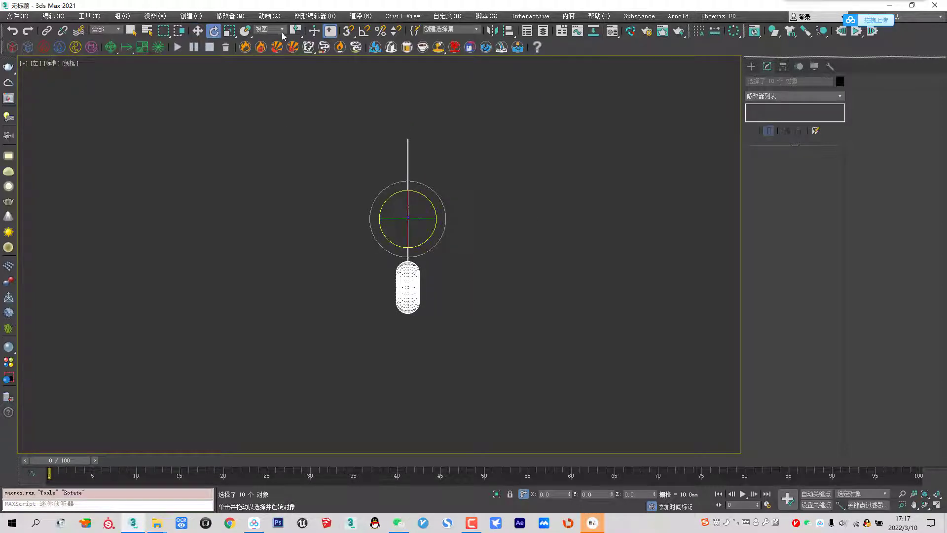
pyautogui.moveTo(296, 32); pyautogui.dragTo(296, 64)
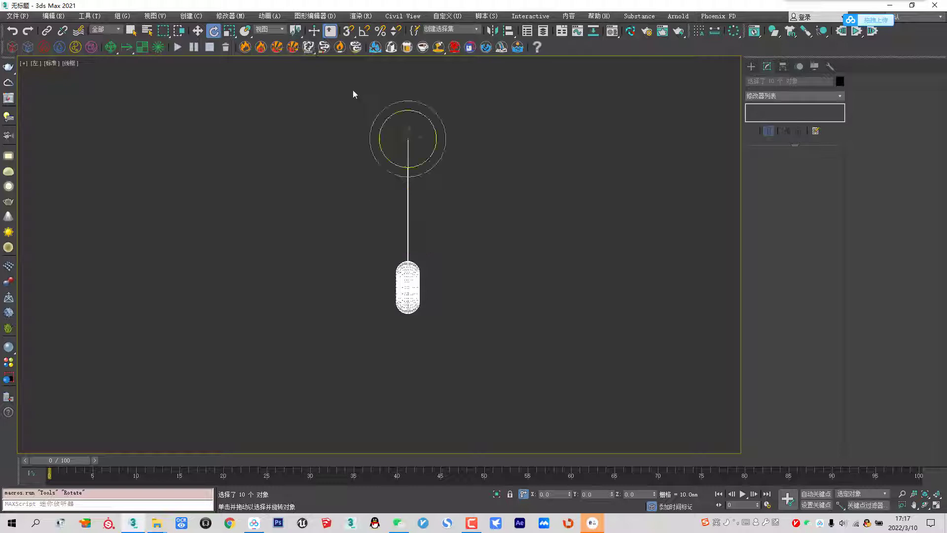
pyautogui.click(364, 30)
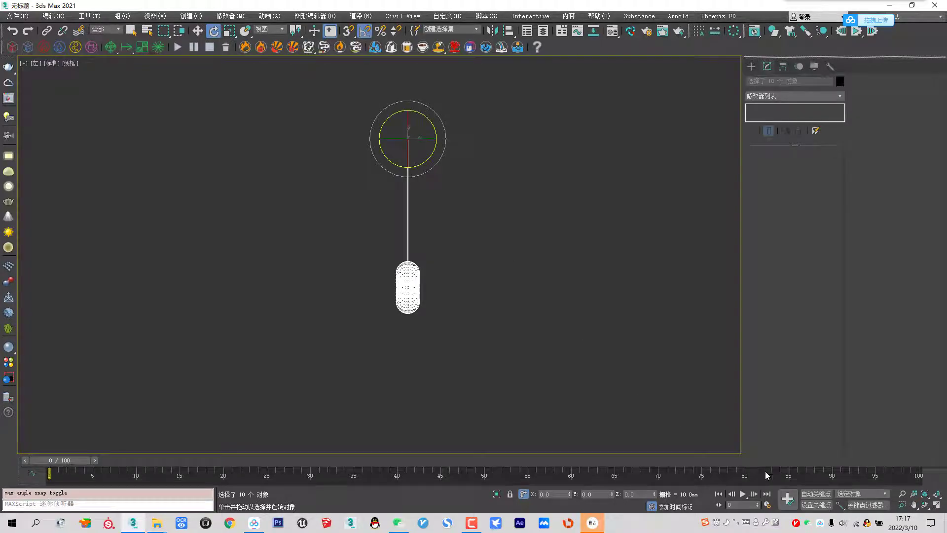
pyautogui.click(811, 493)
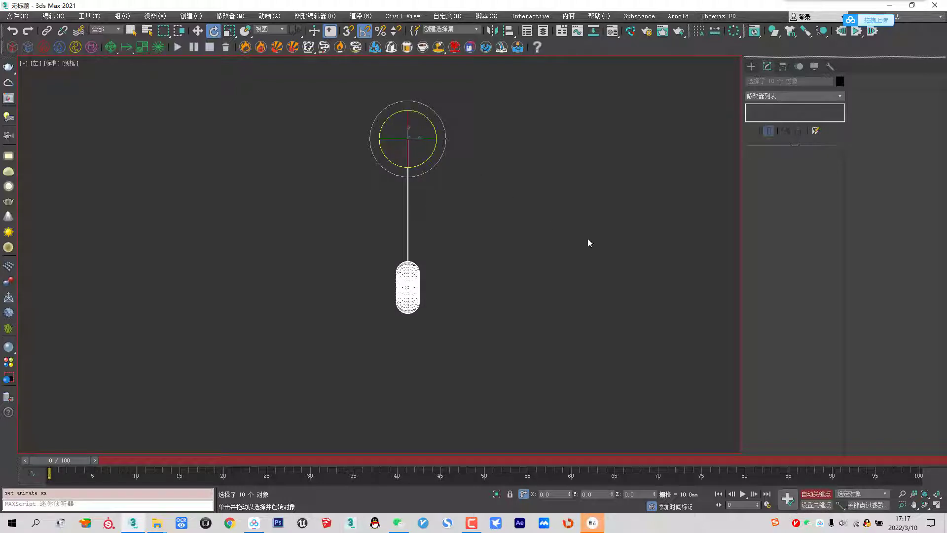
# Change the default key tangent type and rotate the pendulums -45° at frame 0
pyautogui.click(839, 504)
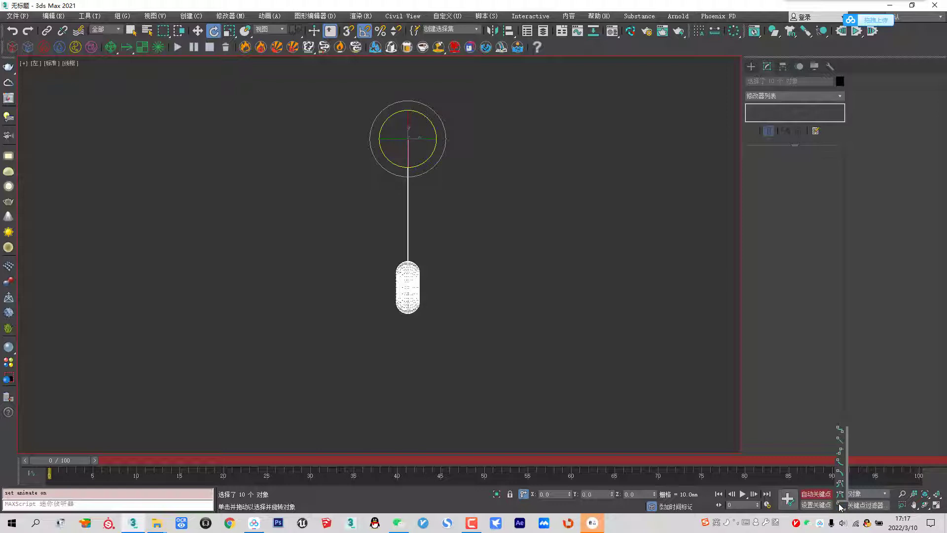
pyautogui.moveTo(840, 507); pyautogui.dragTo(841, 443)
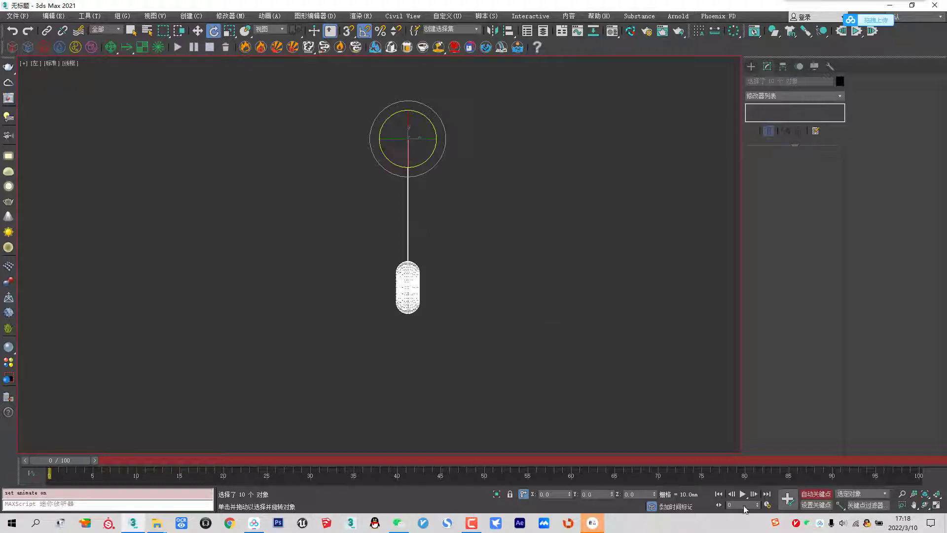
pyautogui.moveTo(433, 155)
pyautogui.mouseDown()
pyautogui.moveTo(456, 141)
pyautogui.moveTo(457, 156)
pyautogui.mouseUp()
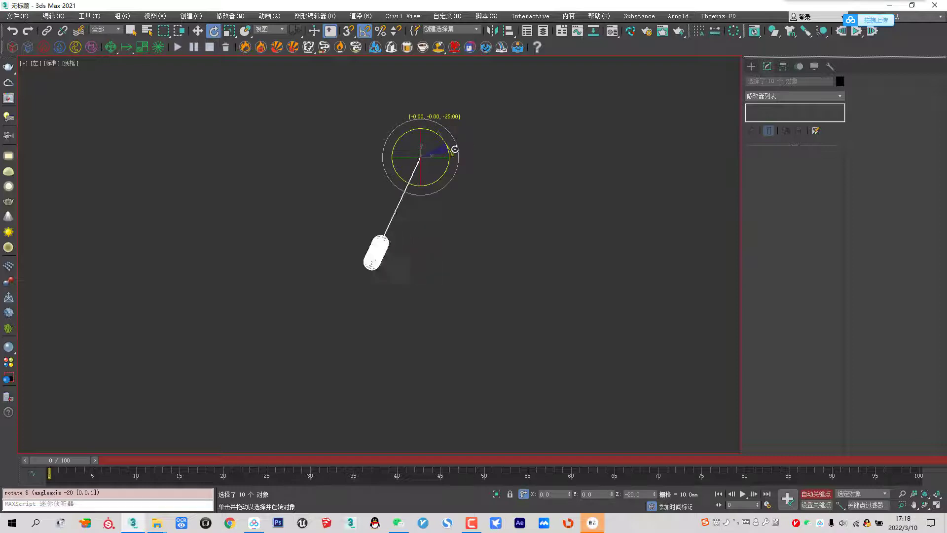
pyautogui.moveTo(457, 156); pyautogui.dragTo(456, 158)
# Rotate the pendulums 90° at frame 20, turn off Auto Key, and scrub the swing
pyautogui.moveTo(54, 459); pyautogui.dragTo(227, 460)
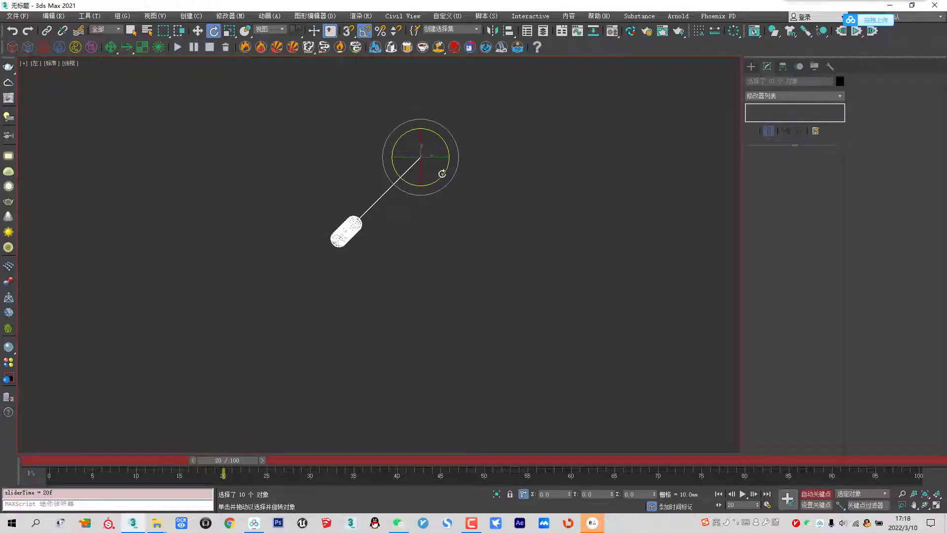
pyautogui.moveTo(442, 173); pyautogui.dragTo(484, 150)
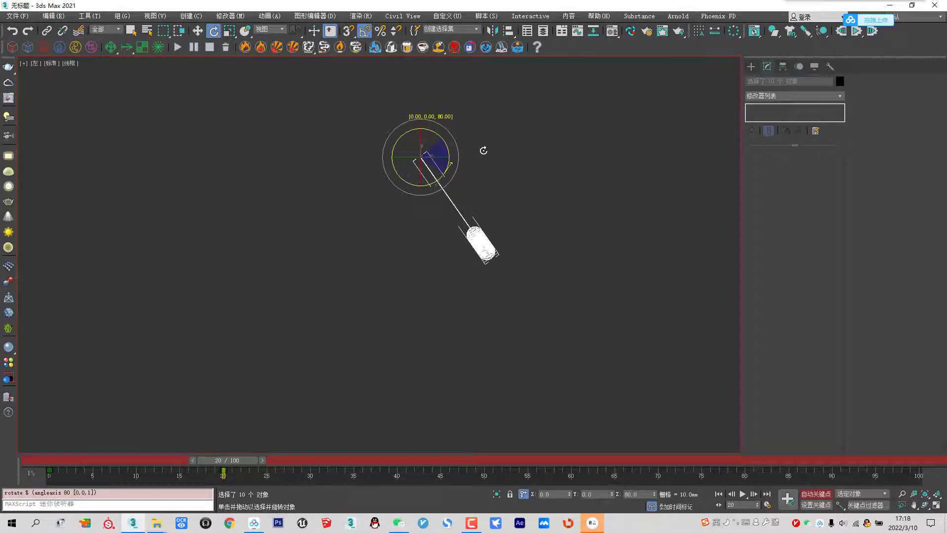
pyautogui.moveTo(483, 150); pyautogui.dragTo(481, 150)
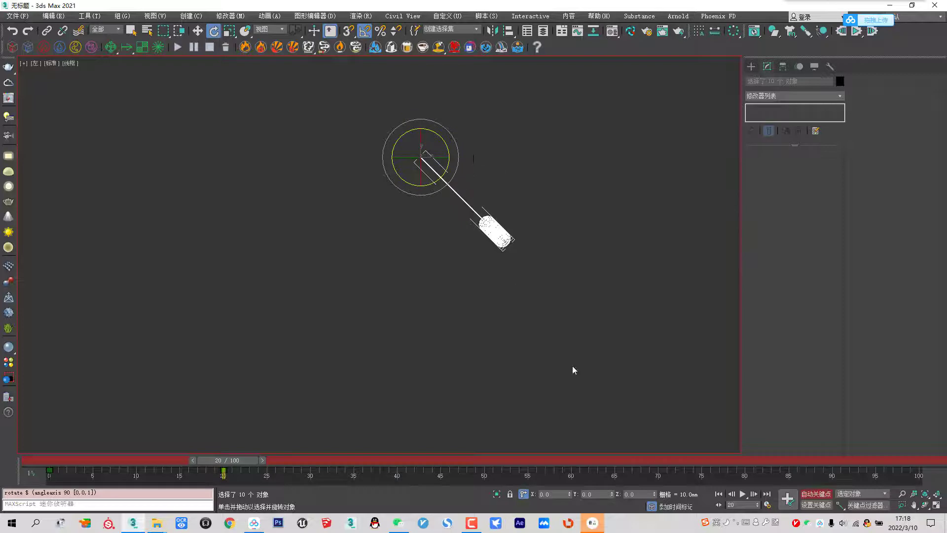
pyautogui.press('n')
pyautogui.moveTo(244, 457)
pyautogui.mouseDown()
pyautogui.moveTo(16, 448)
pyautogui.moveTo(393, 433)
pyautogui.moveTo(25, 444)
pyautogui.moveTo(34, 410)
pyautogui.mouseUp()
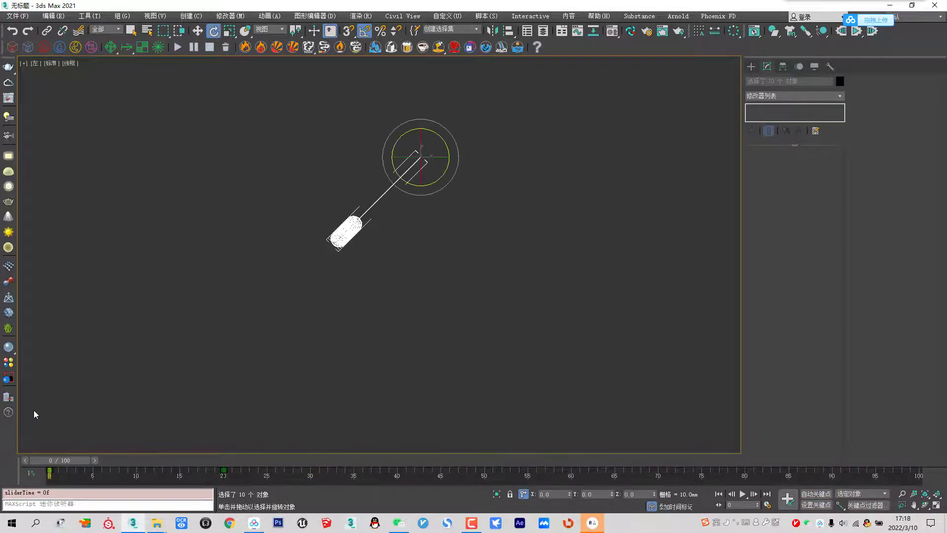
pyautogui.press('j')
pyautogui.moveTo(76, 459)
pyautogui.mouseDown()
pyautogui.moveTo(276, 452)
pyautogui.moveTo(59, 452)
pyautogui.moveTo(519, 441)
pyautogui.moveTo(0, 451)
pyautogui.mouseUp()
# Box-select all ten pendulums in the viewport
pyautogui.press('e')
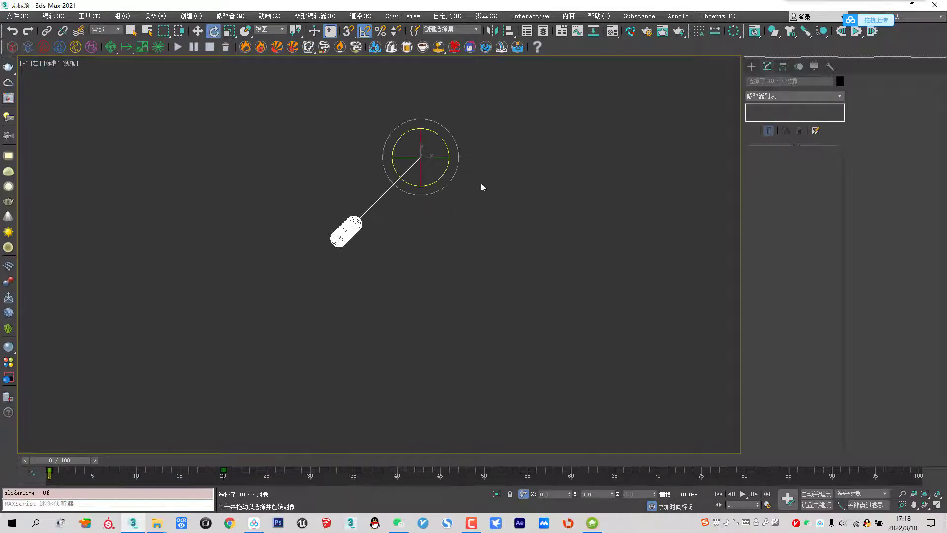
pyautogui.rightClick(517, 238)
pyautogui.click(529, 251)
pyautogui.rightClick(448, 242)
pyautogui.click(450, 252)
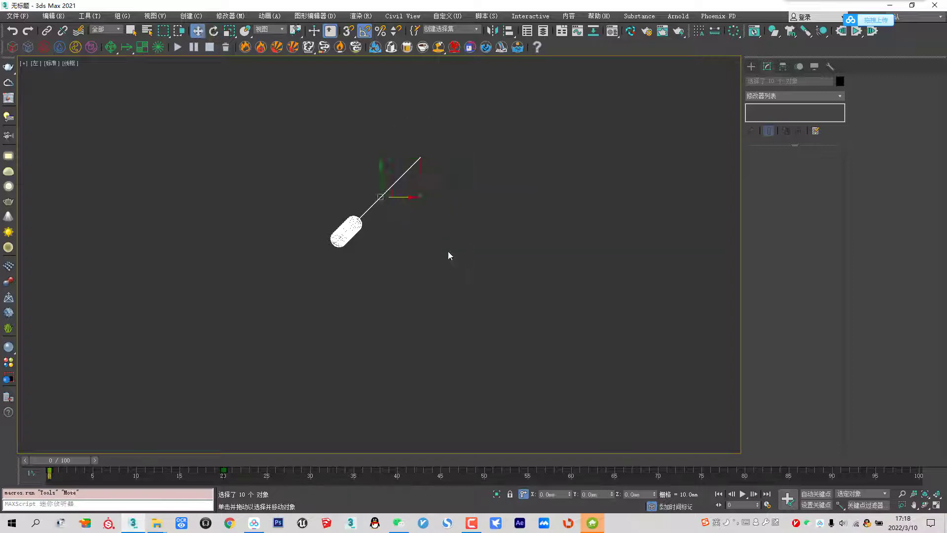
pyautogui.click(446, 252)
pyautogui.moveTo(452, 147); pyautogui.dragTo(357, 223)
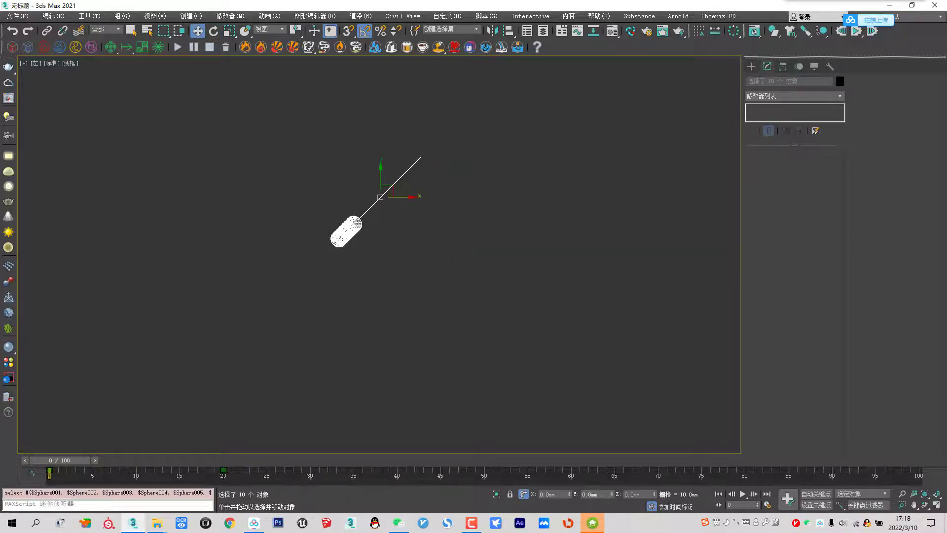
# In the Curve Editor, give the frame 0 and frame 20 rotation keys Slow, eased tangents
pyautogui.rightClick(408, 143)
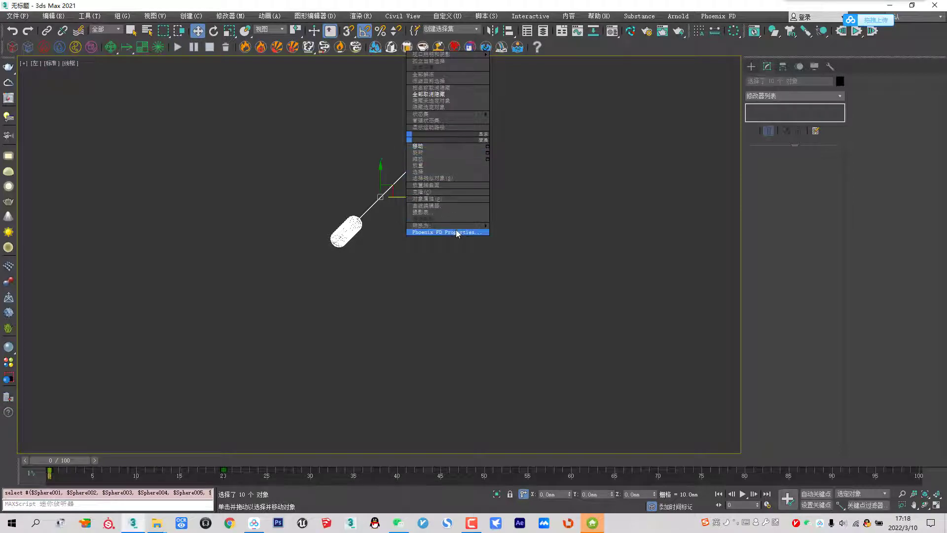
pyautogui.click(451, 208)
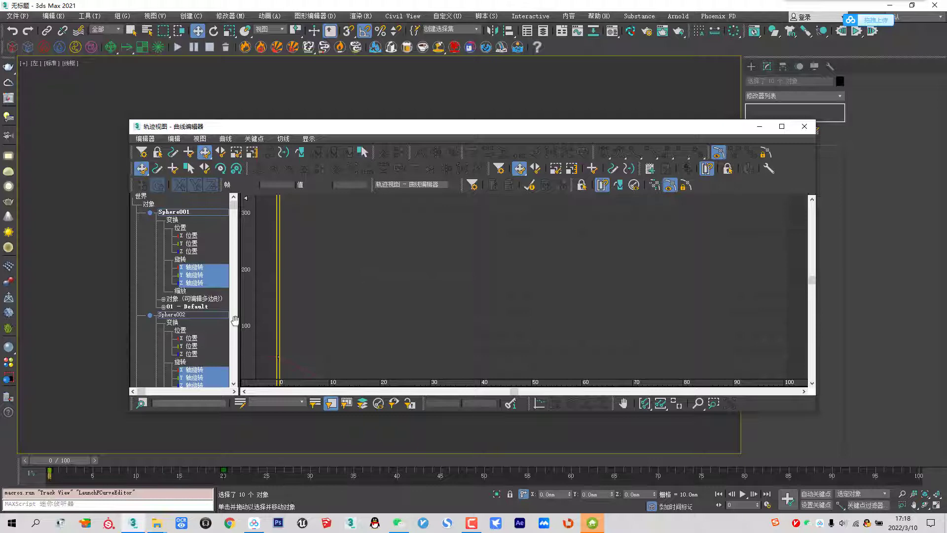
pyautogui.moveTo(253, 474); pyautogui.dragTo(42, 476)
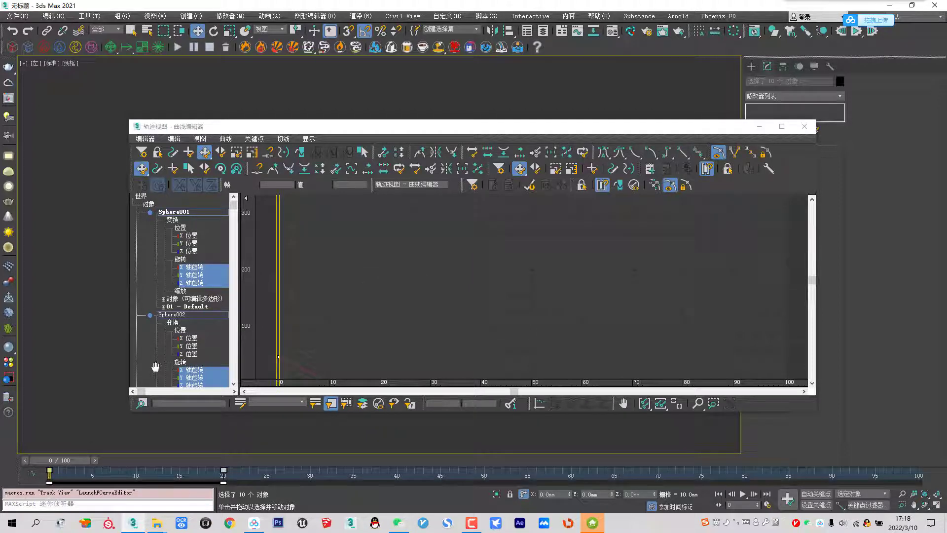
pyautogui.click(644, 403)
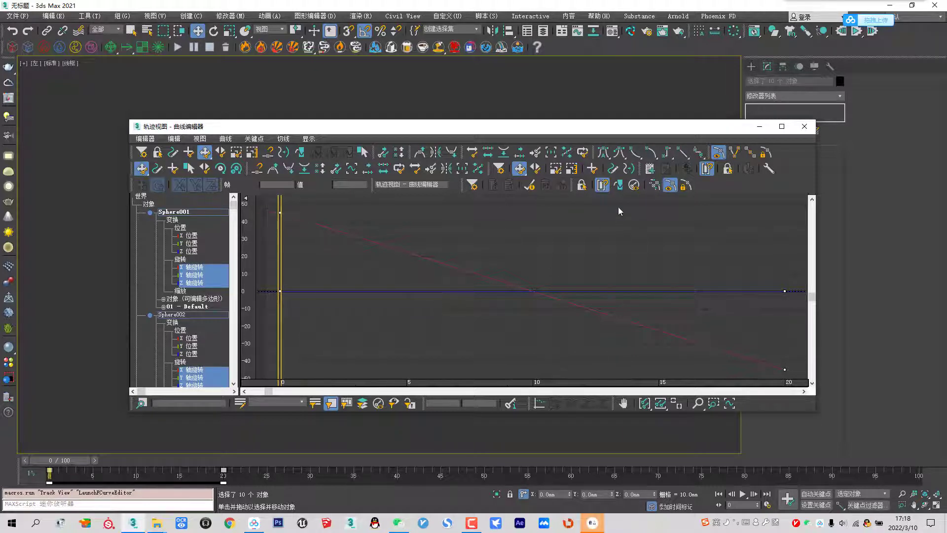
pyautogui.click(652, 157)
# Preview the eased swing up to frame 20, then restore the Curve Editor
pyautogui.click(759, 127)
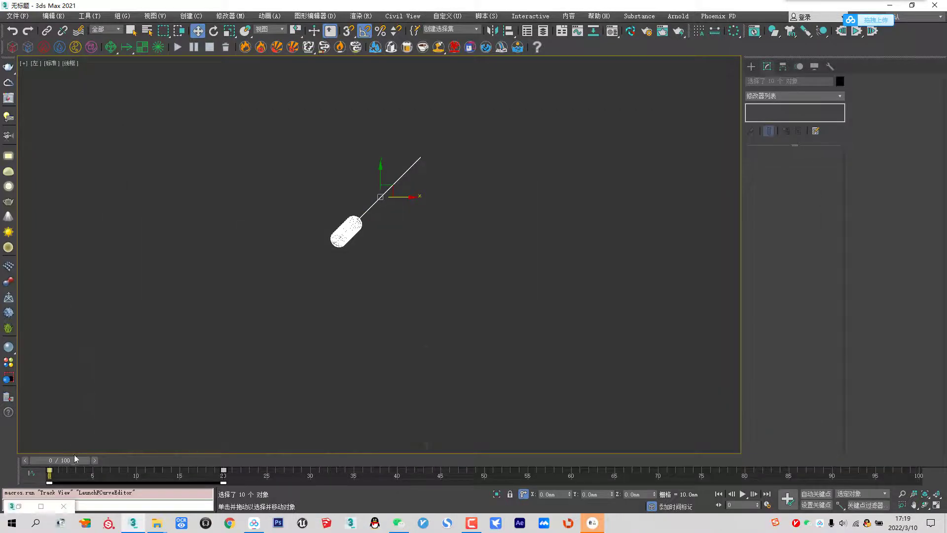
pyautogui.moveTo(67, 461)
pyautogui.mouseDown()
pyautogui.moveTo(273, 454)
pyautogui.moveTo(87, 475)
pyautogui.mouseUp()
pyautogui.press('w')
pyautogui.click(19, 507)
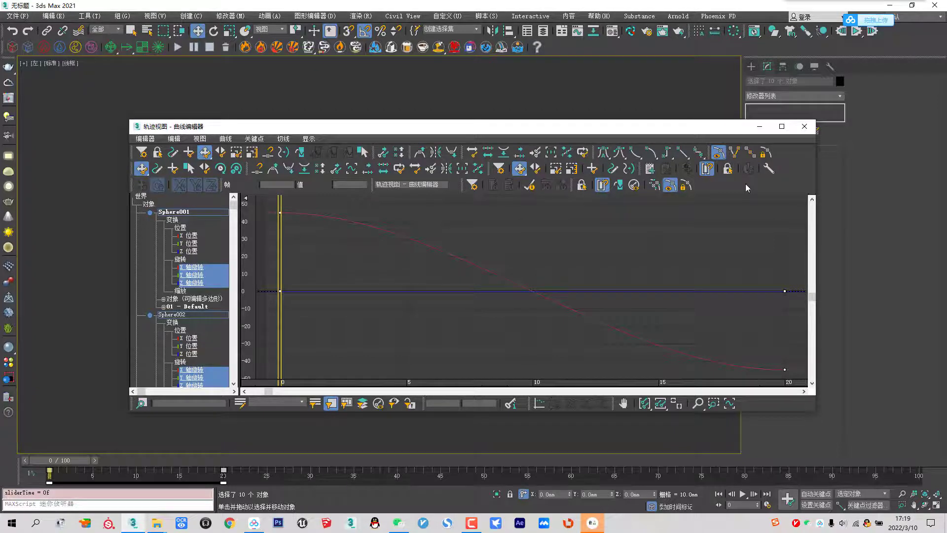
pyautogui.rightClick(744, 183)
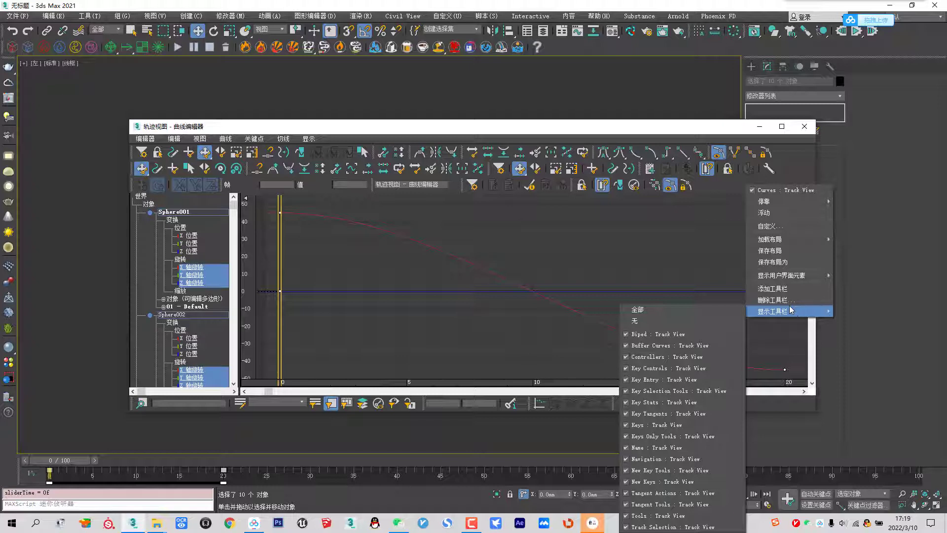
# Set the rotation curves' out-of-range type to Ping Pong and zoom out to check the repeat
pyautogui.click(730, 190)
pyautogui.click(622, 189)
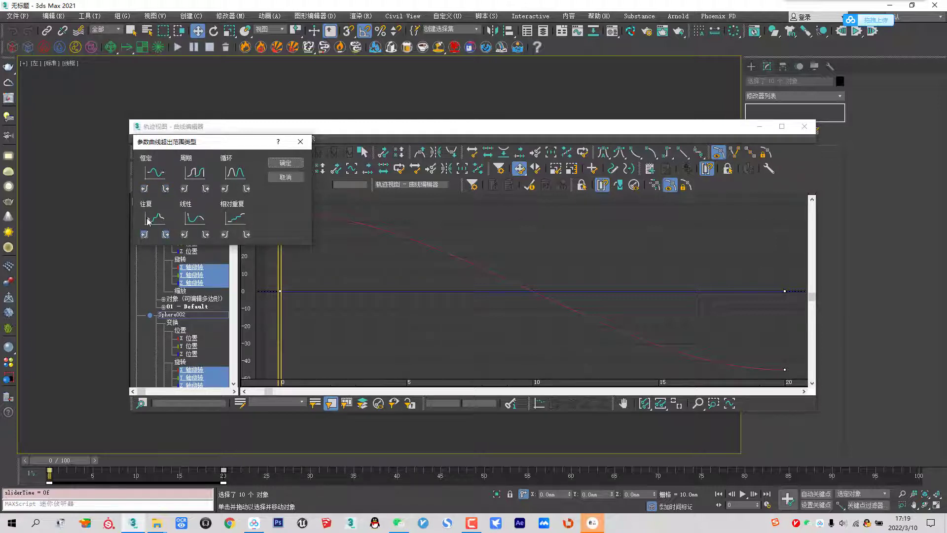
pyautogui.click(275, 168)
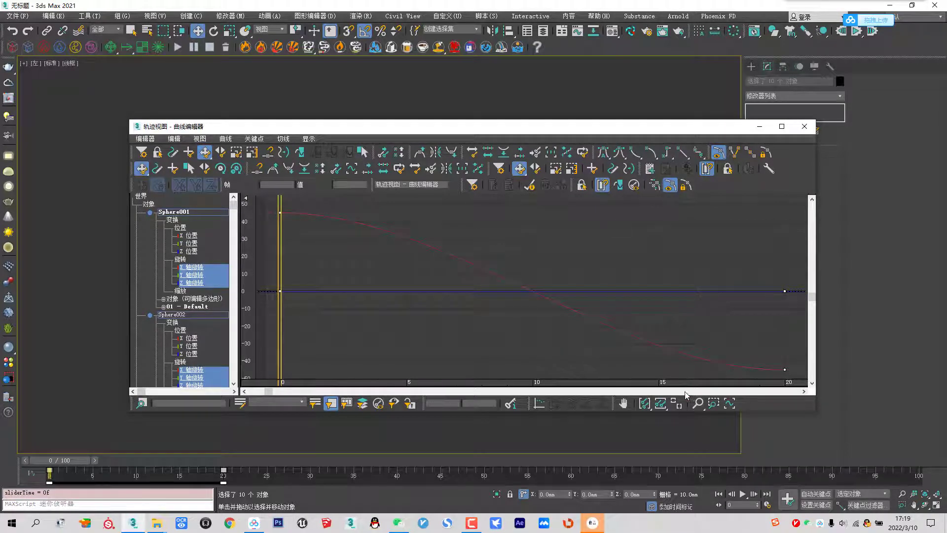
pyautogui.click(606, 367)
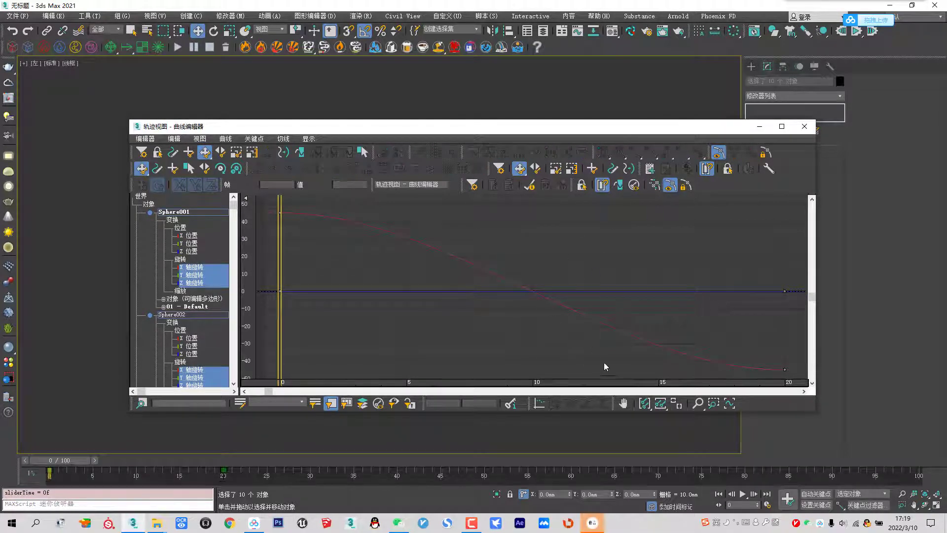
pyautogui.click(699, 403)
pyautogui.moveTo(537, 246); pyautogui.dragTo(599, 340)
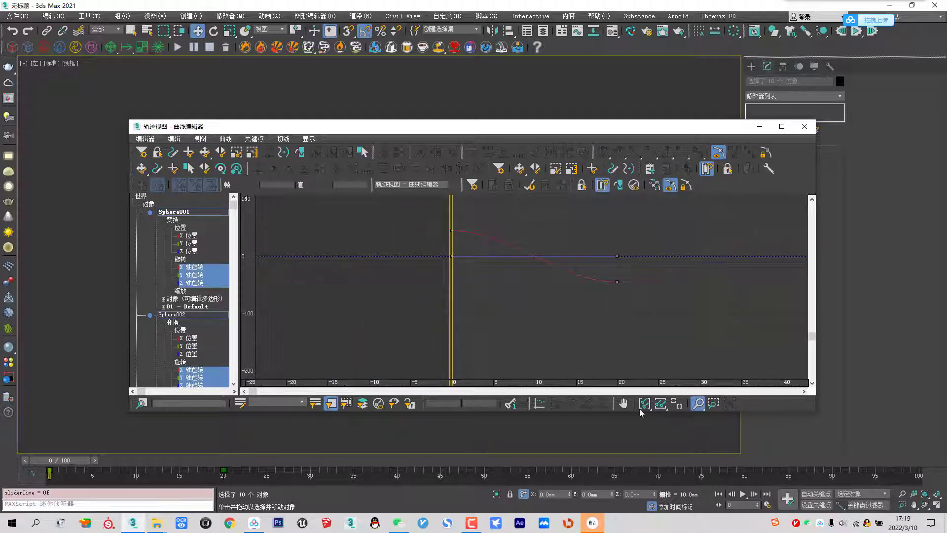
pyautogui.click(623, 404)
pyautogui.moveTo(680, 312); pyautogui.dragTo(493, 271)
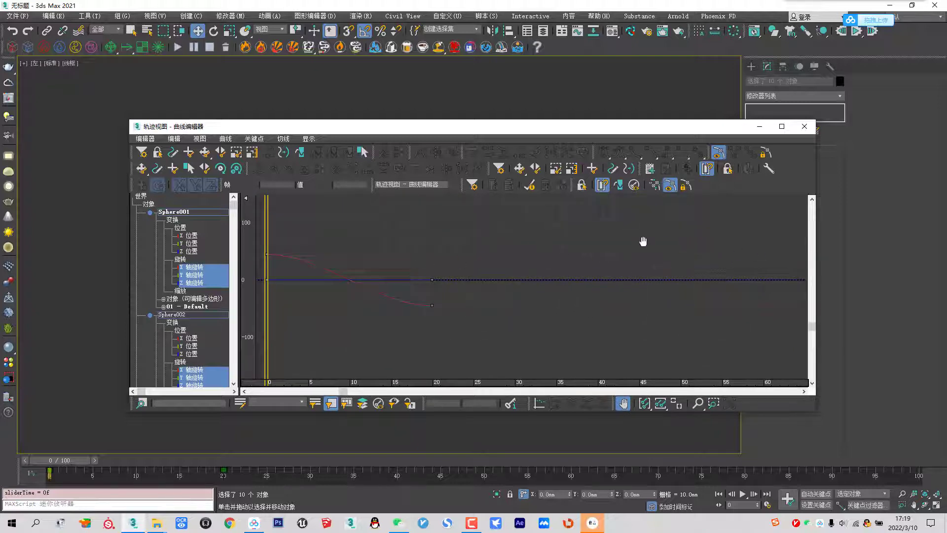
pyautogui.rightClick(532, 247)
# Close the Curve Editor and play the swing in Perspective view, stopping at frame 4
pyautogui.click(804, 127)
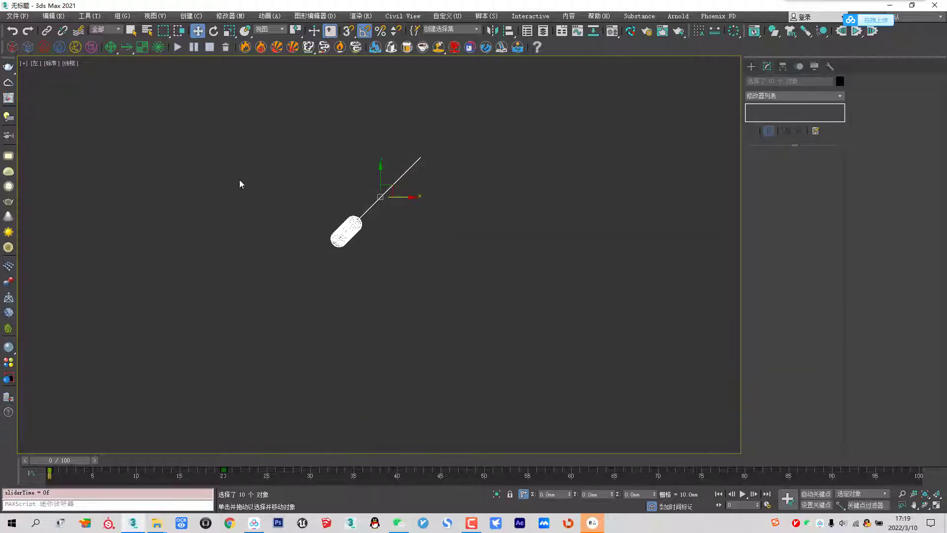
pyautogui.press('p')
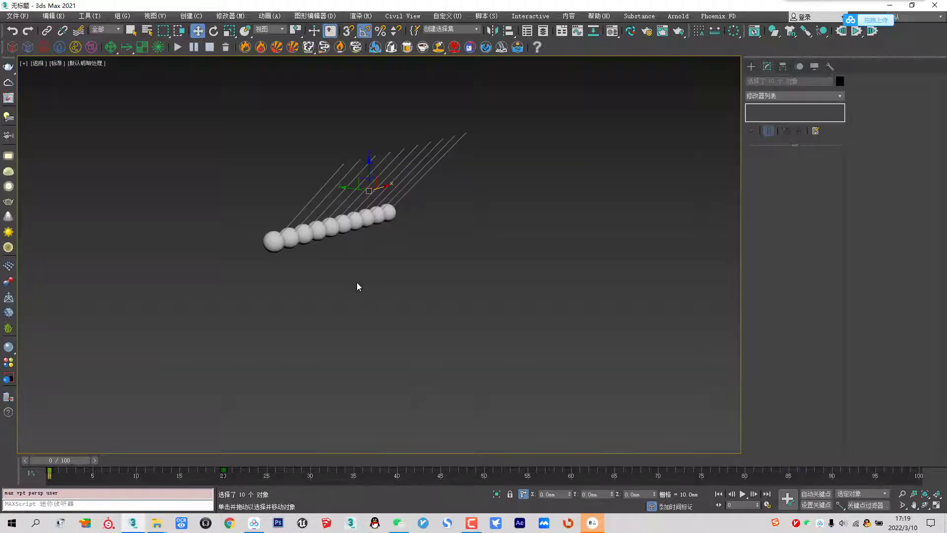
pyautogui.scroll(3, 364, 297)
pyautogui.moveTo(342, 277); pyautogui.dragTo(375, 281, button='middle')
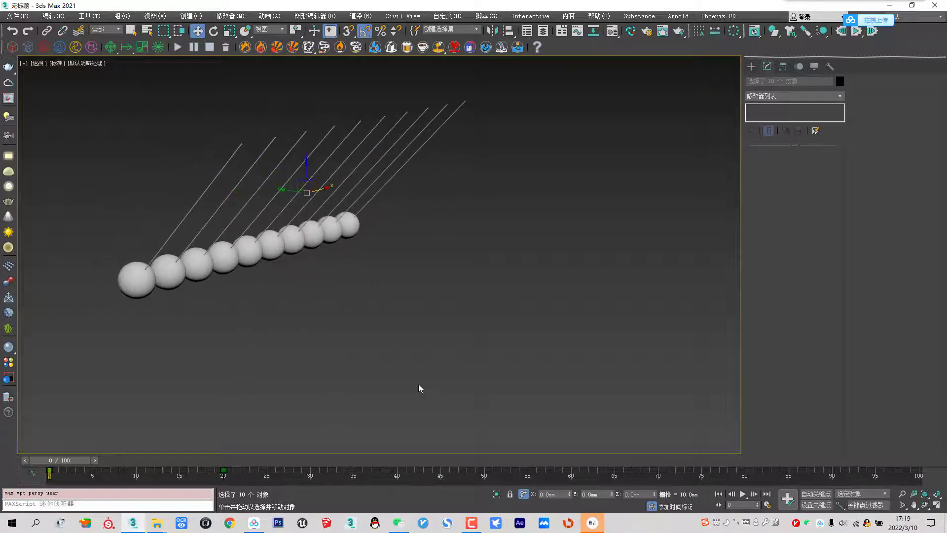
pyautogui.click(742, 493)
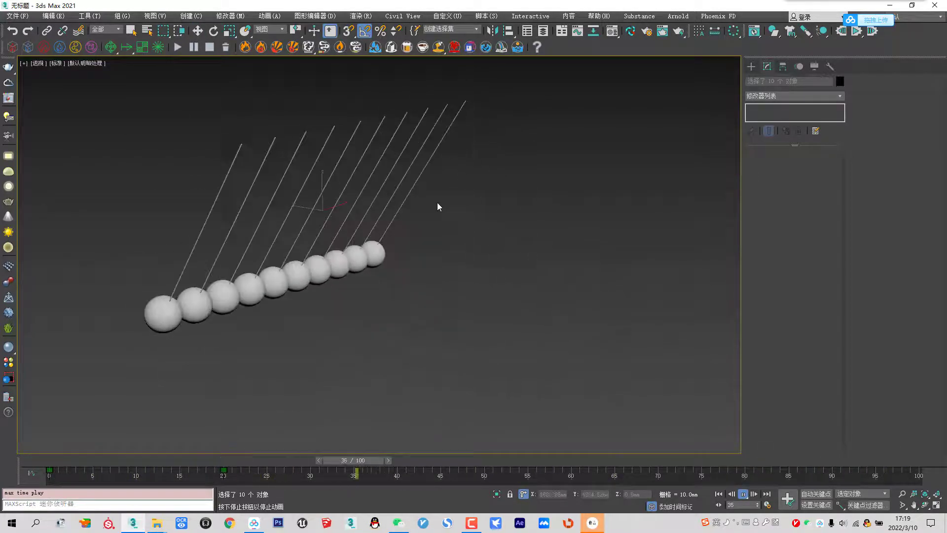
pyautogui.moveTo(583, 461); pyautogui.dragTo(94, 460)
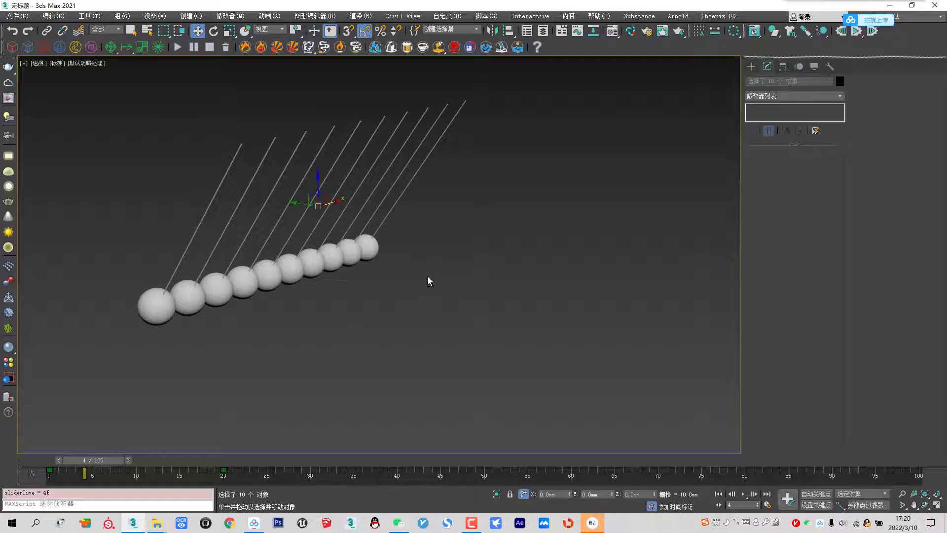
# Orbit to face the sphere row, show edged faces, and deselect the spheres
pyautogui.keyDown('alt'); pyautogui.moveTo(428, 277); pyautogui.dragTo(261, 228, button='middle'); pyautogui.keyUp('alt')
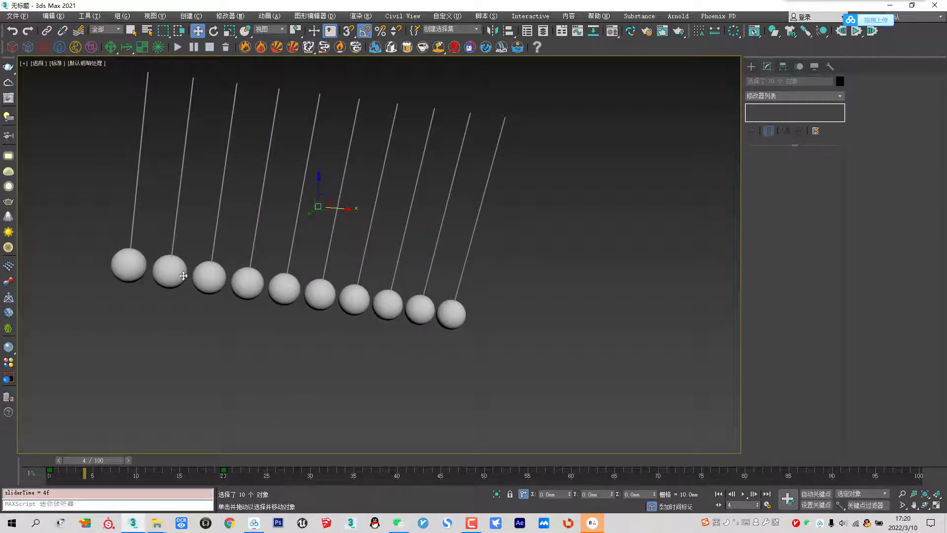
pyautogui.keyDown('alt'); pyautogui.moveTo(184, 275); pyautogui.dragTo(173, 231, button='middle'); pyautogui.keyUp('alt')
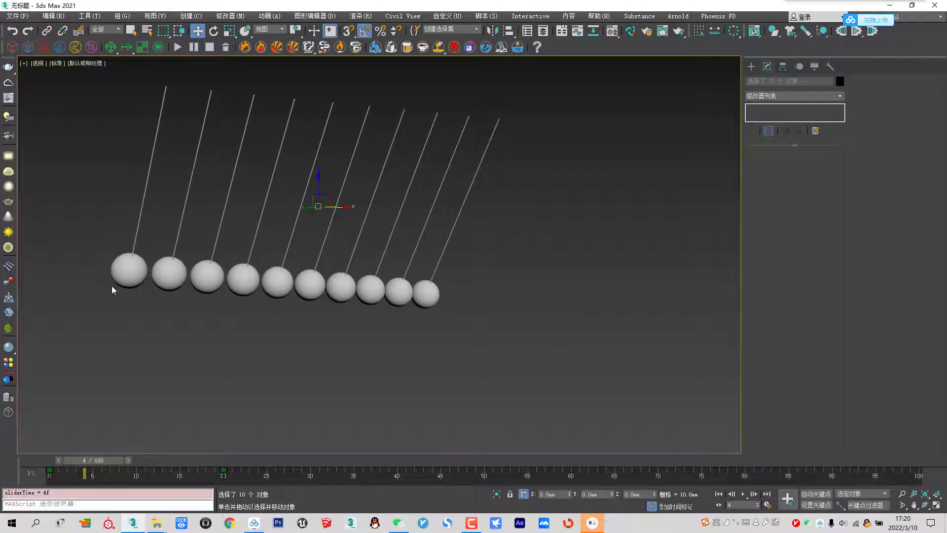
pyautogui.keyDown('alt'); pyautogui.moveTo(369, 325); pyautogui.dragTo(366, 333, button='middle'); pyautogui.keyUp('alt')
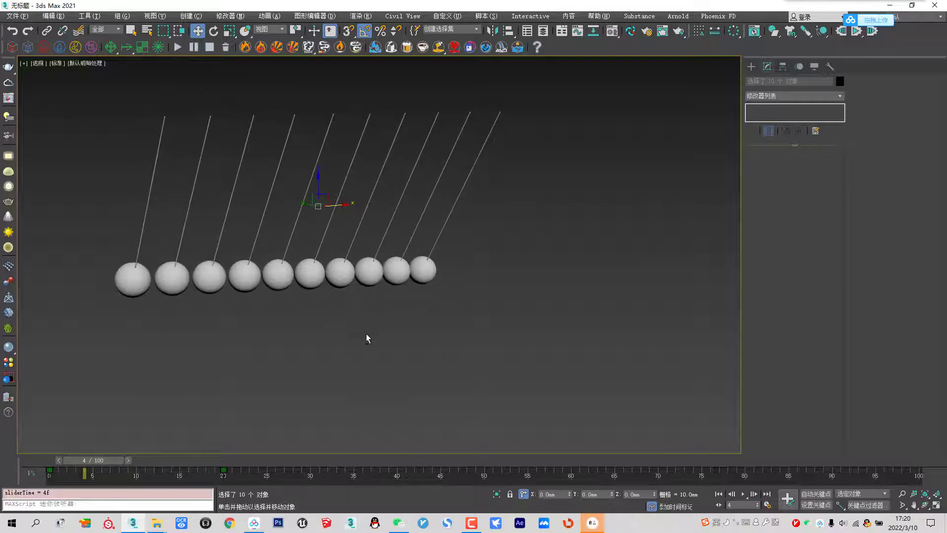
pyautogui.press('F4')
pyautogui.click(235, 320)
# Shift the second, third and fourth spheres' end keys to frames 21, 22 and 23
pyautogui.click(173, 293)
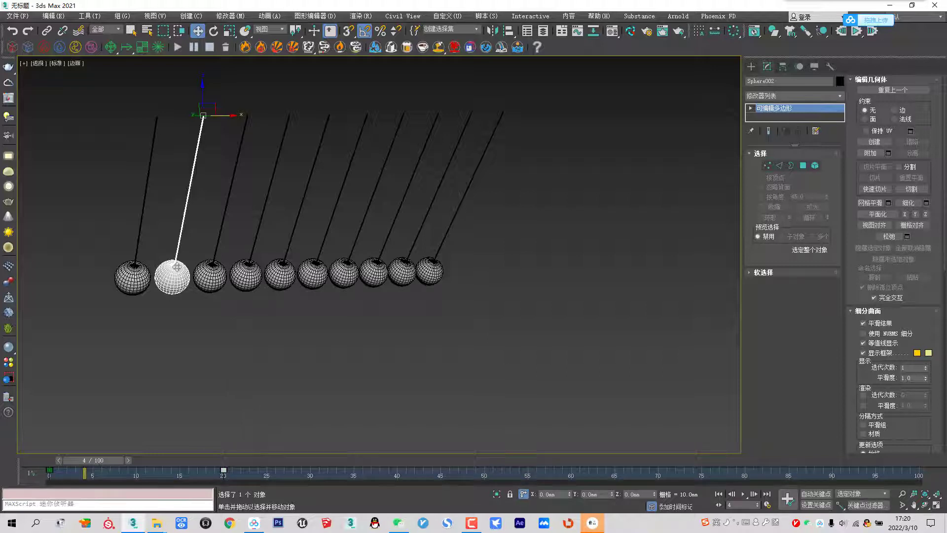
pyautogui.moveTo(221, 472); pyautogui.dragTo(229, 476)
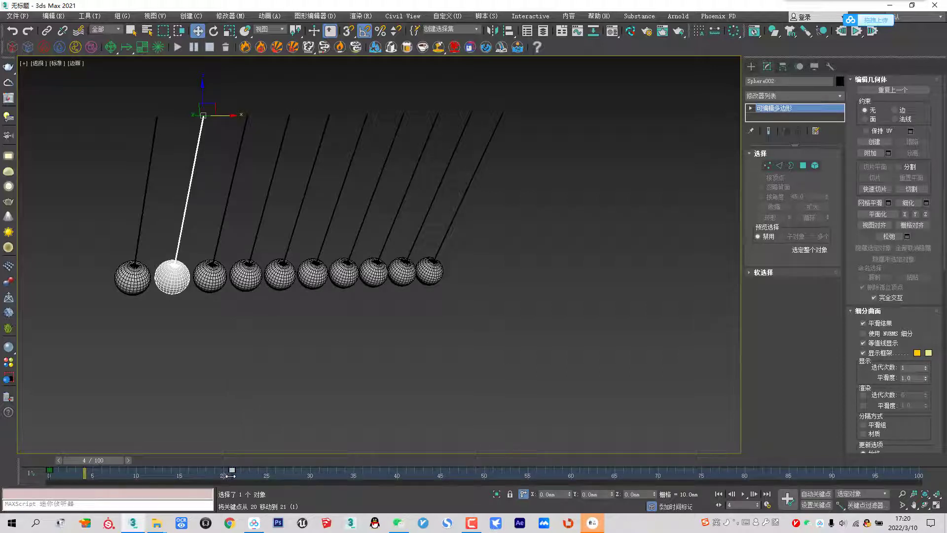
pyautogui.click(142, 283)
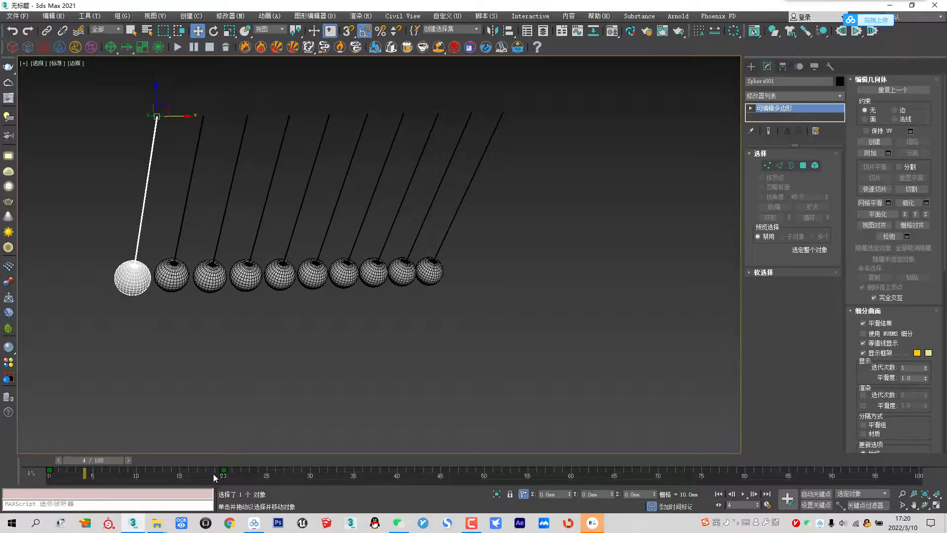
pyautogui.click(168, 269)
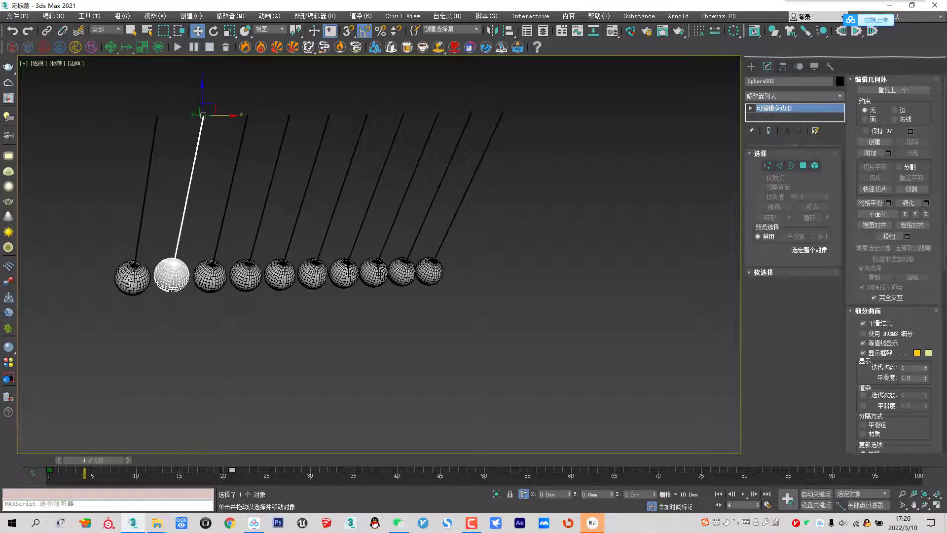
pyautogui.click(133, 281)
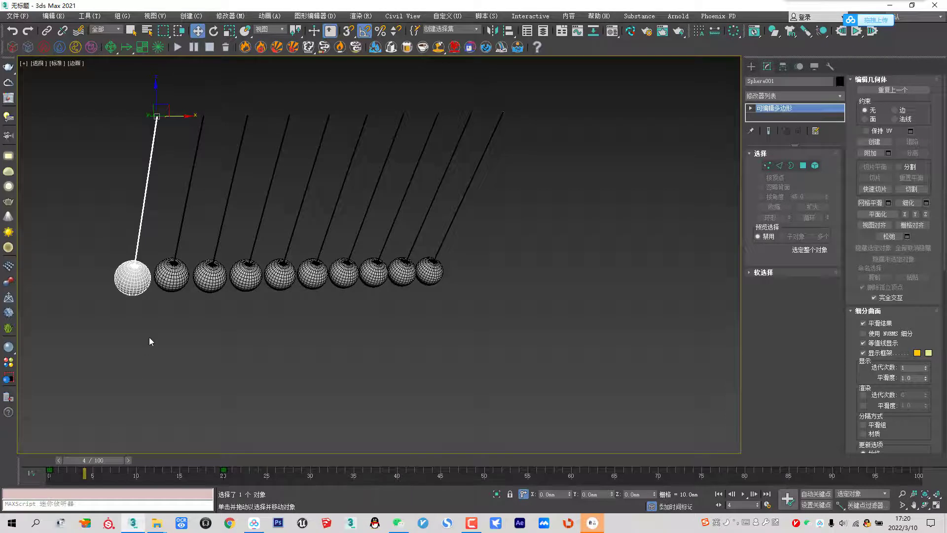
pyautogui.click(171, 274)
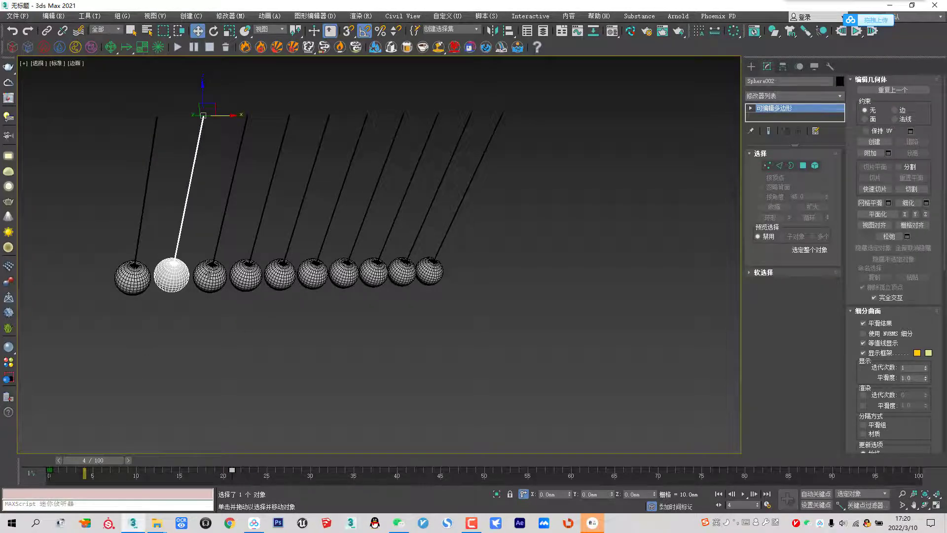
pyautogui.click(209, 275)
pyautogui.moveTo(221, 470); pyautogui.dragTo(241, 470)
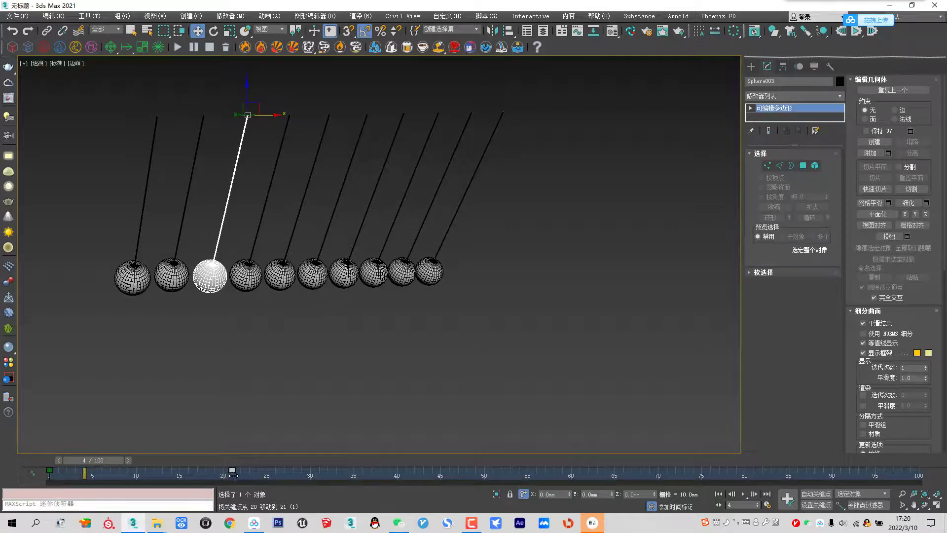
pyautogui.click(245, 282)
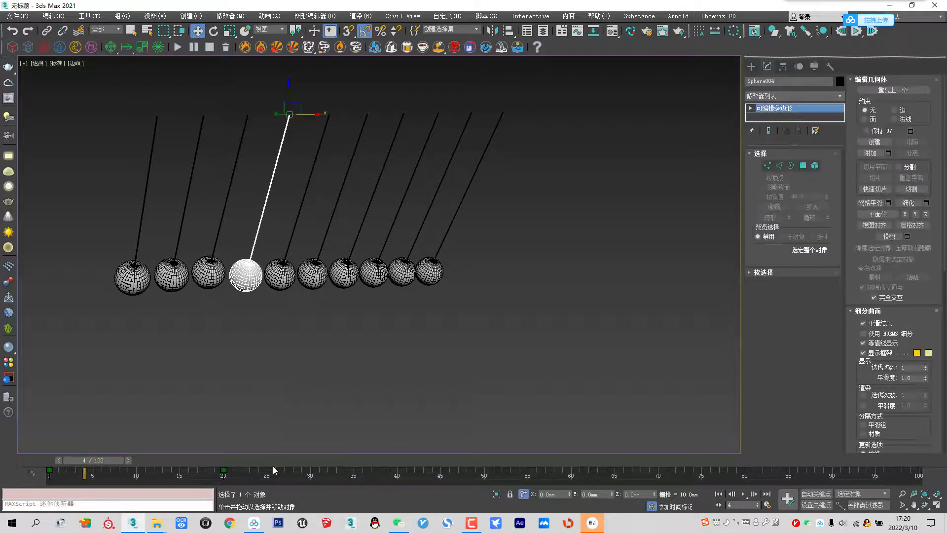
pyautogui.moveTo(221, 471)
pyautogui.mouseDown()
pyautogui.moveTo(249, 470)
pyautogui.moveTo(193, 481)
pyautogui.moveTo(258, 470)
pyautogui.mouseUp()
# Stagger the fifth through tenth spheres' end keys progressively later from frame 24, then deselect
pyautogui.click(280, 273)
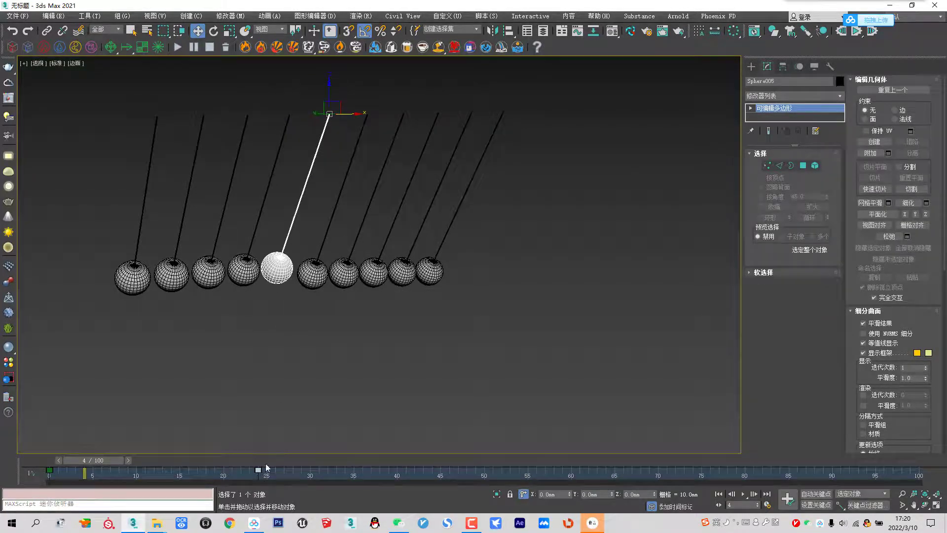
pyautogui.moveTo(290, 475); pyautogui.dragTo(103, 473)
pyautogui.moveTo(225, 472); pyautogui.dragTo(265, 478)
pyautogui.click(344, 269)
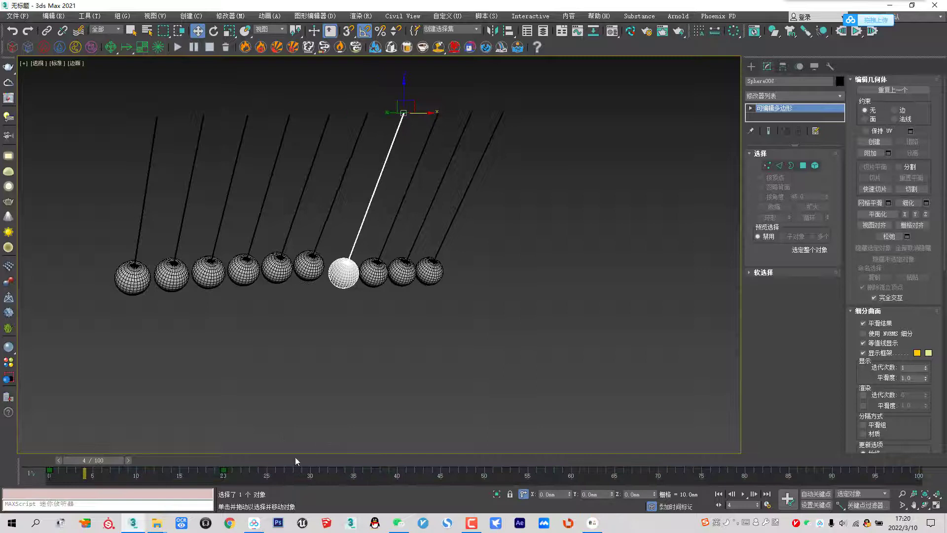
pyautogui.click(223, 473)
pyautogui.moveTo(224, 473); pyautogui.dragTo(275, 473)
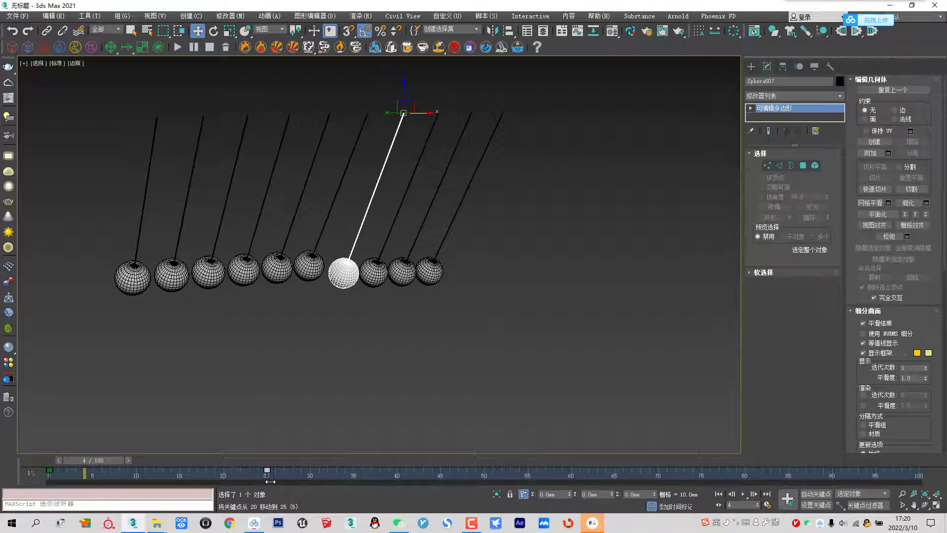
pyautogui.click(373, 274)
pyautogui.click(223, 471)
pyautogui.moveTo(225, 475); pyautogui.dragTo(285, 479)
pyautogui.click(401, 271)
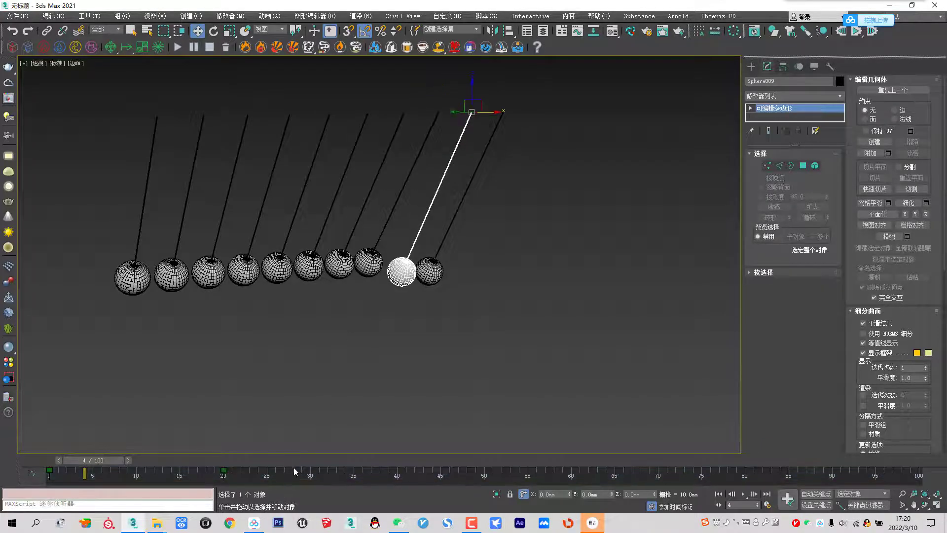
pyautogui.moveTo(223, 474)
pyautogui.mouseDown()
pyautogui.moveTo(293, 473)
pyautogui.moveTo(171, 487)
pyautogui.mouseUp()
pyautogui.click(429, 271)
pyautogui.moveTo(223, 472); pyautogui.dragTo(301, 481)
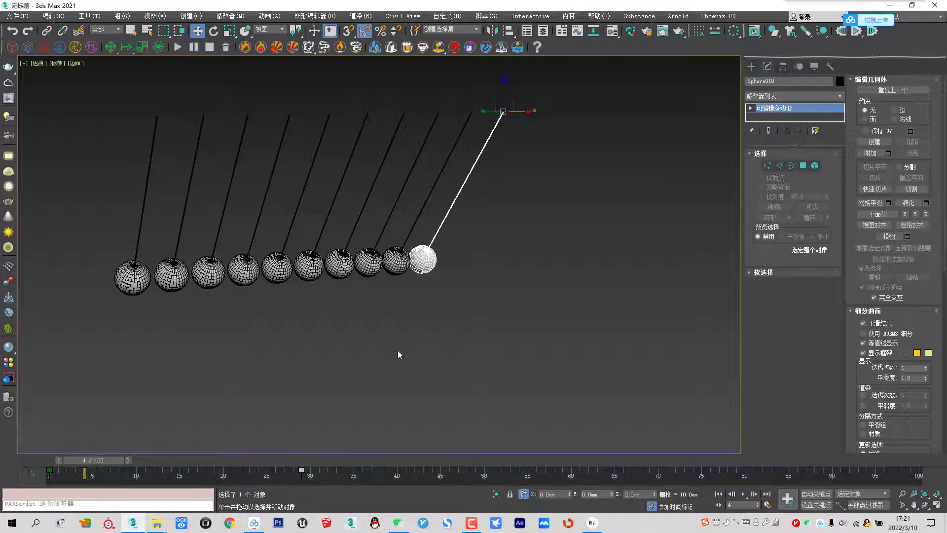
pyautogui.click(400, 354)
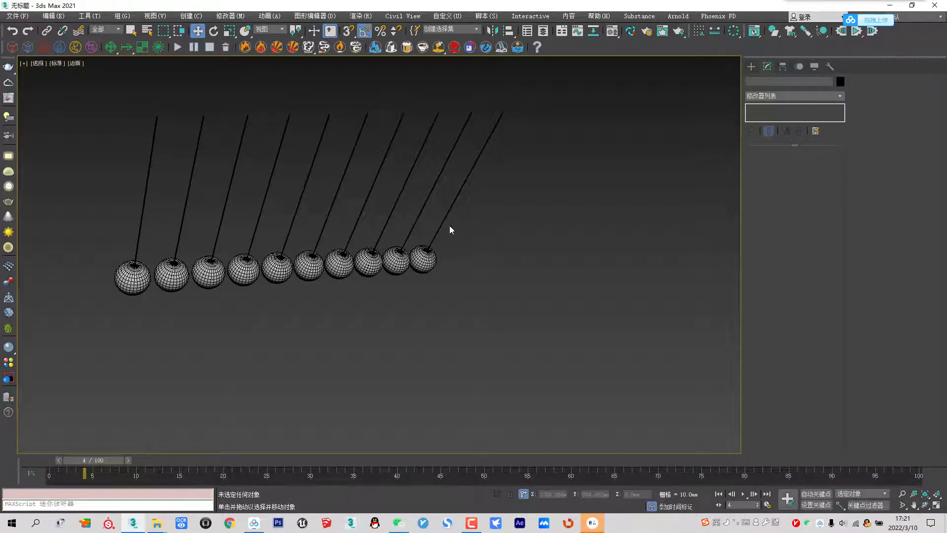
# Set the animation to the PAL frame rate with a 400-frame end time
pyautogui.moveTo(16, 154); pyautogui.dragTo(231, 509)
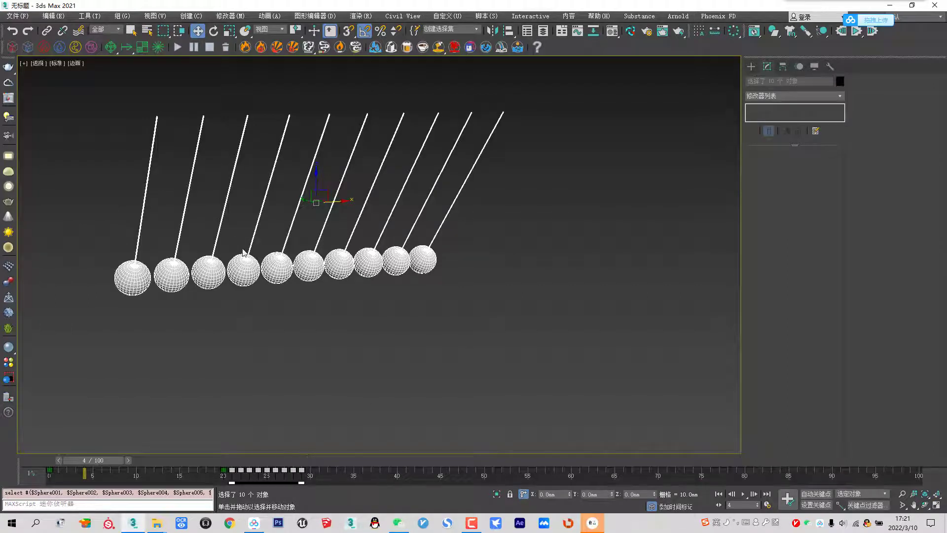
pyautogui.keyDown('alt'); pyautogui.moveTo(340, 307); pyautogui.dragTo(353, 306, button='middle'); pyautogui.keyUp('alt')
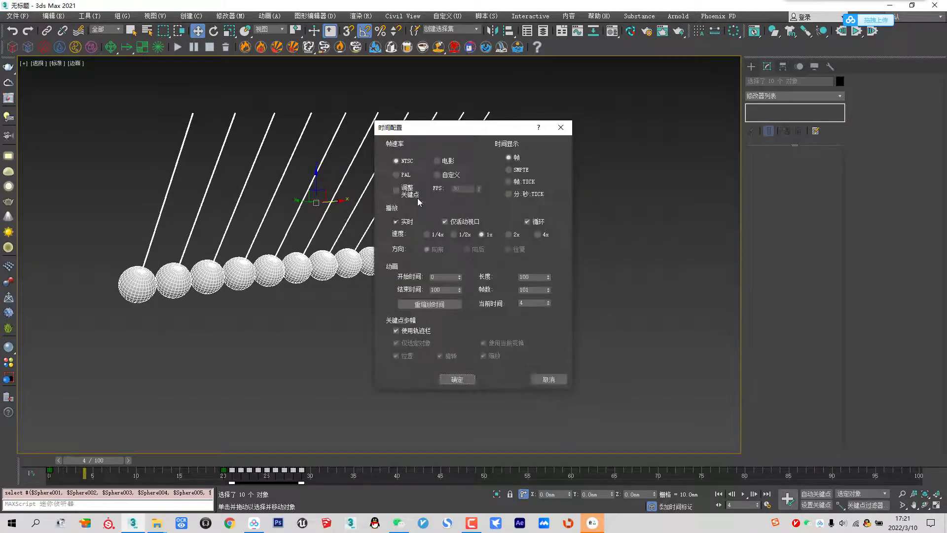
pyautogui.click(405, 175)
pyautogui.write('400')
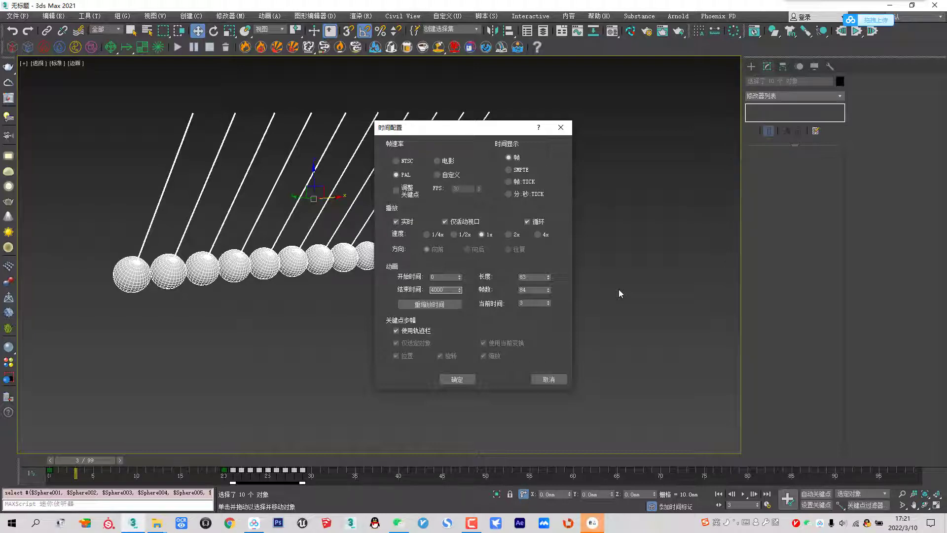
pyautogui.press('Return')
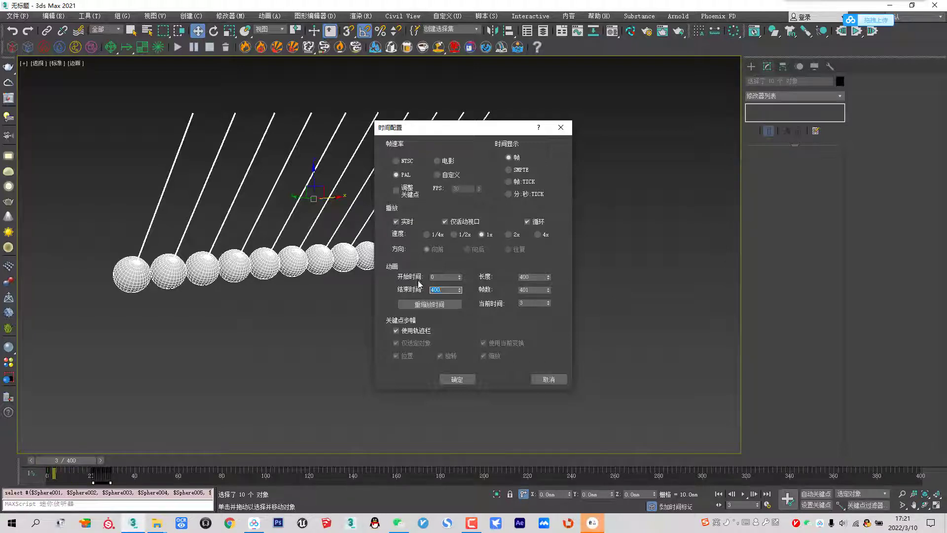
pyautogui.click(458, 383)
# Play the 400-frame wave from frame 0 in plain shading, then replay from about frame 98
pyautogui.moveTo(75, 452); pyautogui.dragTo(69, 453)
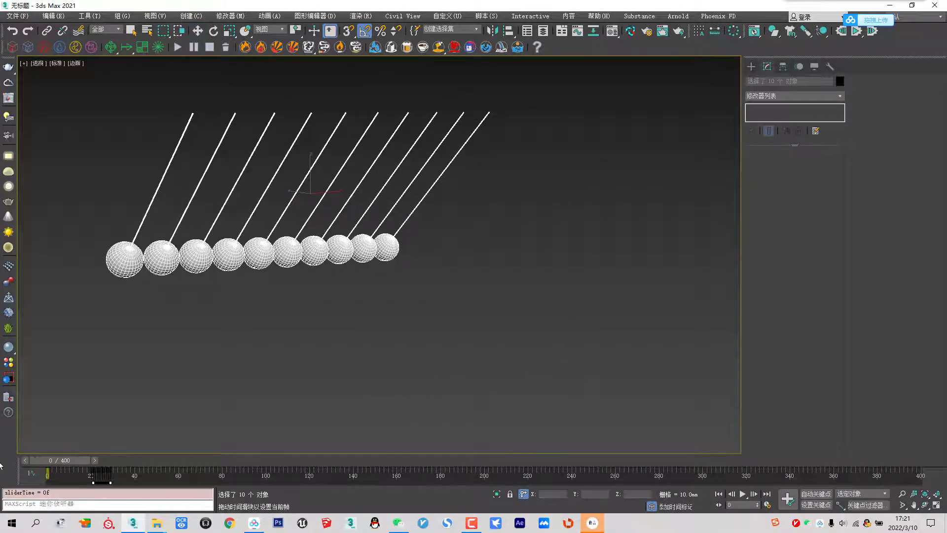
pyautogui.click(224, 349)
pyautogui.press('F4')
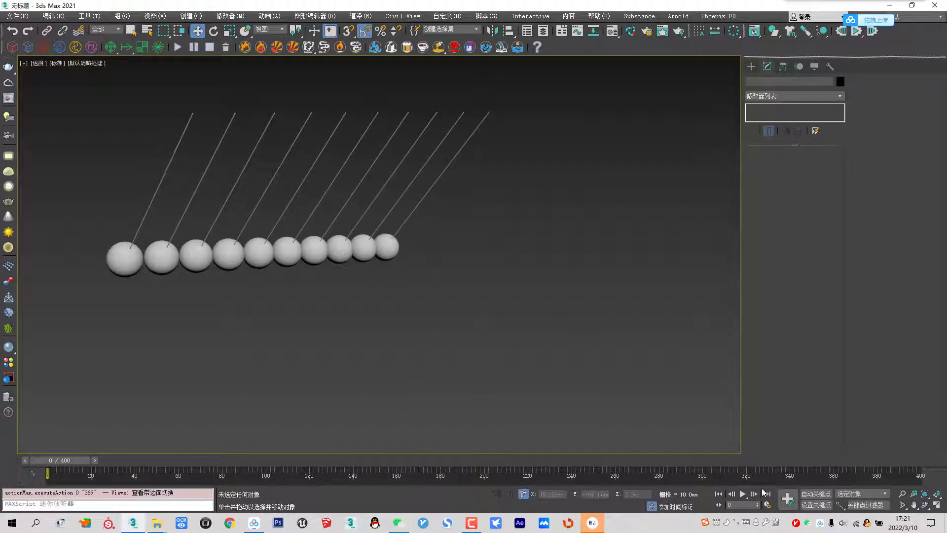
pyautogui.click(742, 494)
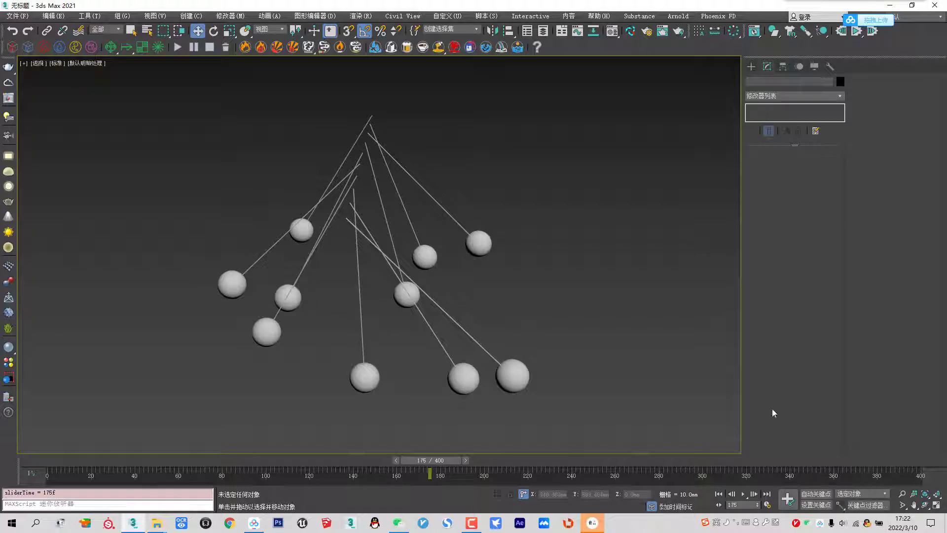
pyautogui.moveTo(345, 169)
pyautogui.keyDown('alt'); pyautogui.mouseDown(button='middle')
pyautogui.moveTo(433, 249)
pyautogui.moveTo(430, 213)
pyautogui.moveTo(489, 281)
pyautogui.mouseUp(button='middle'); pyautogui.keyUp('alt')
pyautogui.moveTo(449, 460); pyautogui.dragTo(47, 460)
pyautogui.click(739, 492)
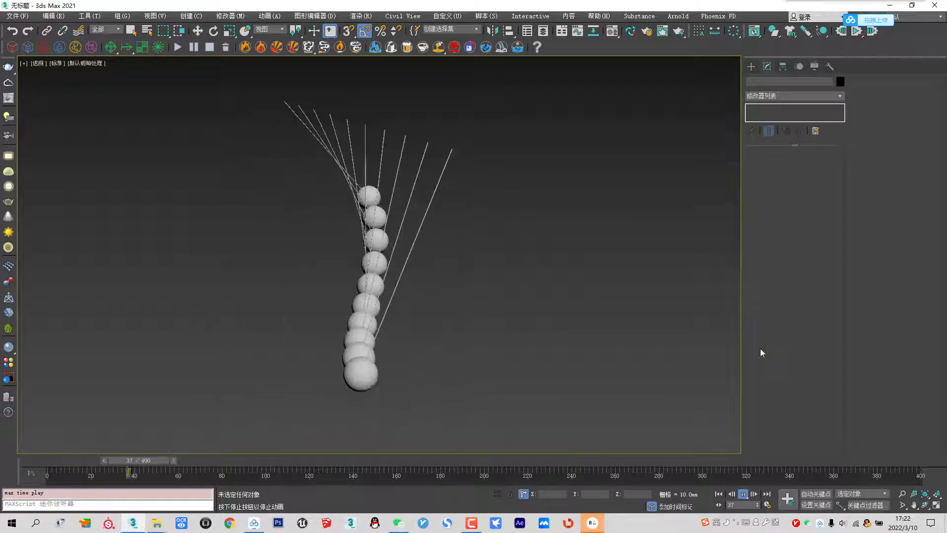